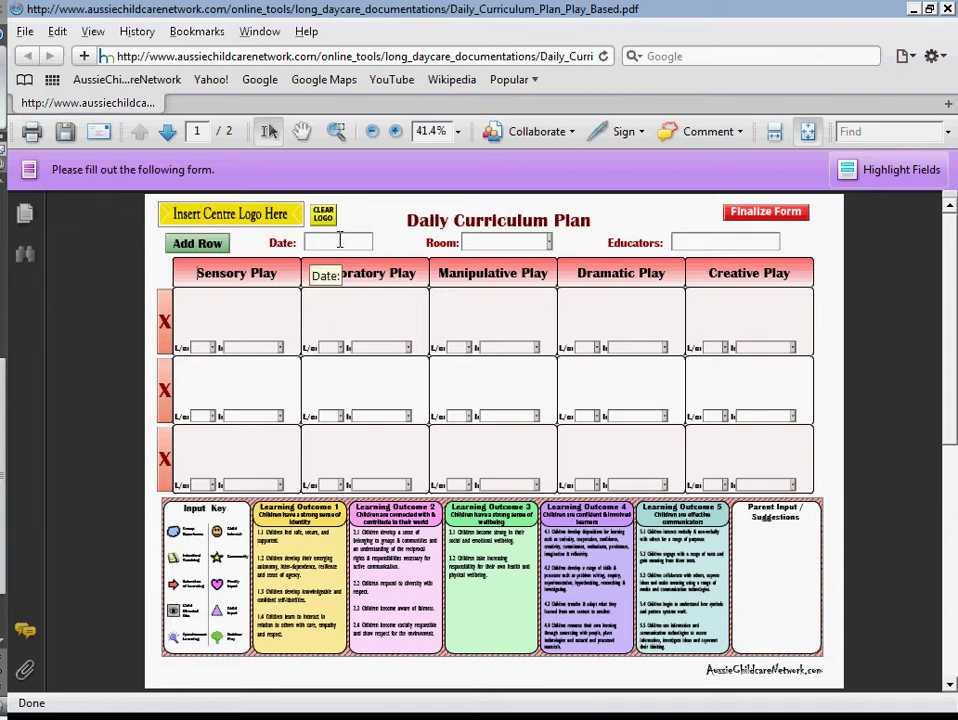
# Step: Set the Date field to 20/12/2011 by picking 20 December 2011 in its calendar
pyautogui.click(340, 241)
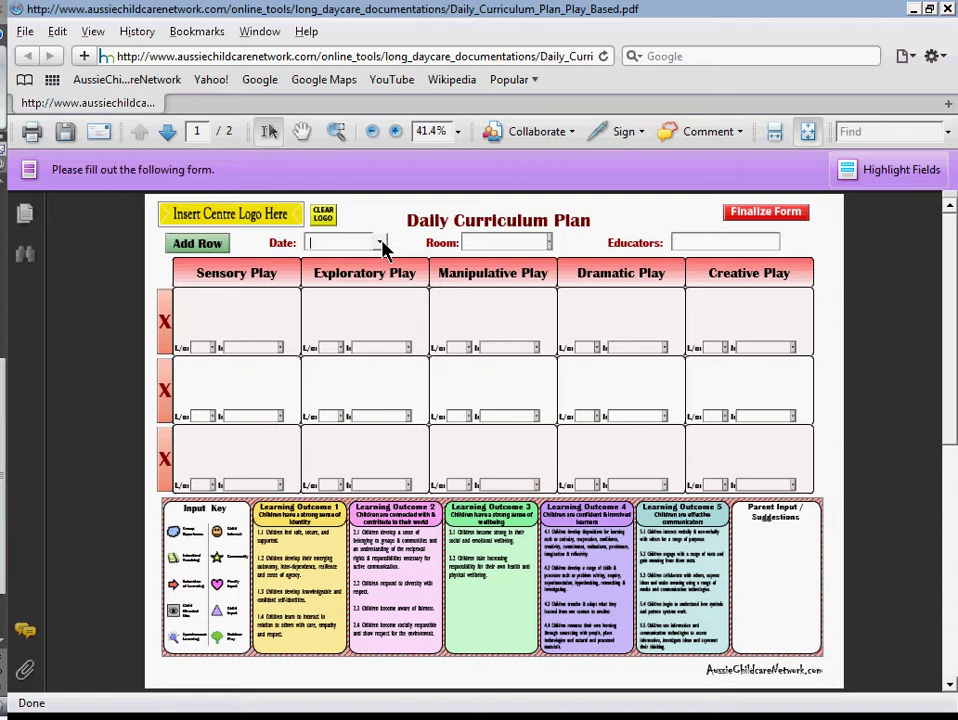
pyautogui.click(381, 245)
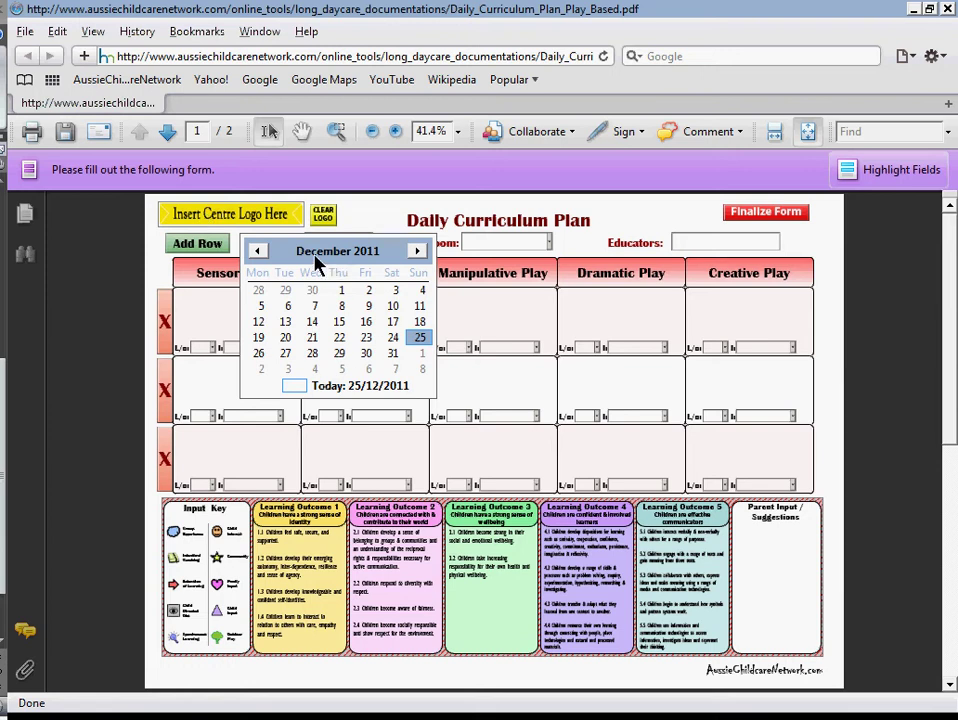
pyautogui.click(285, 338)
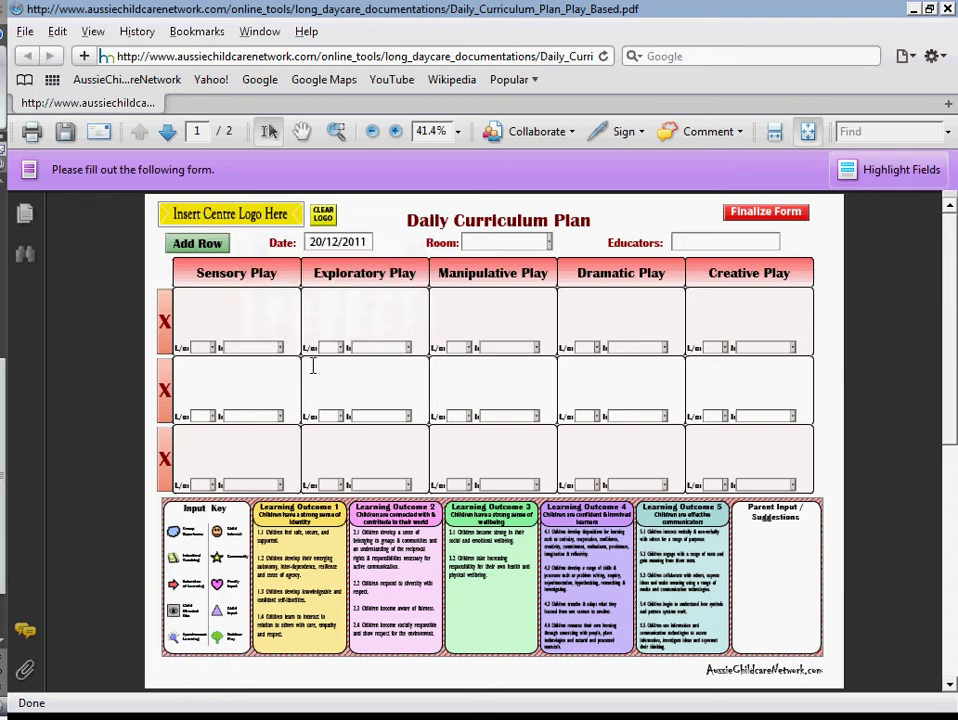
# Step: Set the Room dropdown to Preschool
pyautogui.click(508, 242)
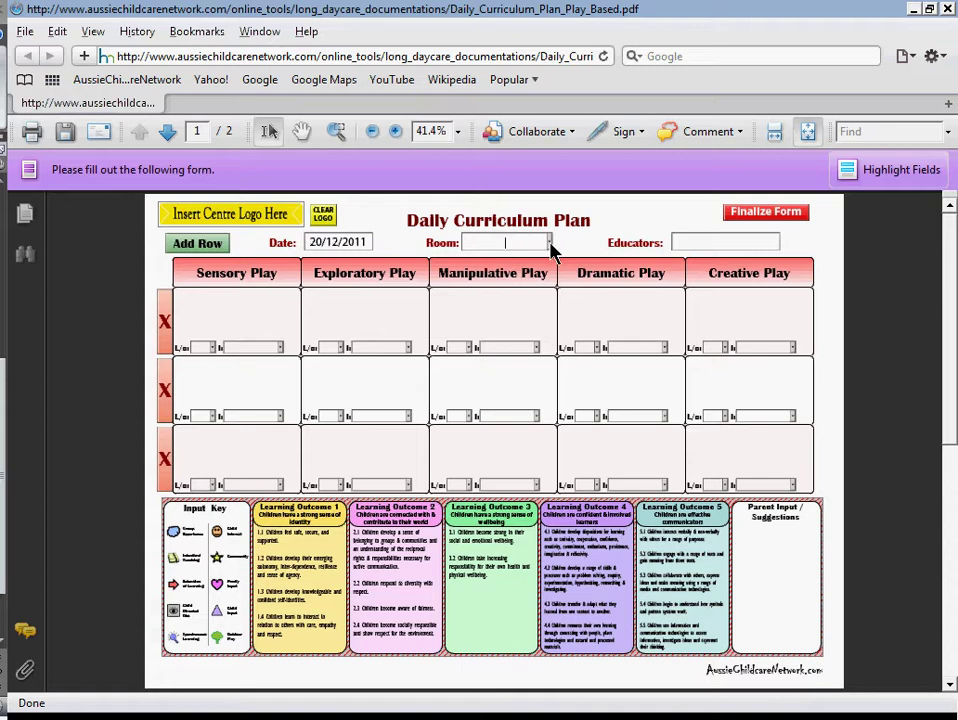
pyautogui.click(550, 242)
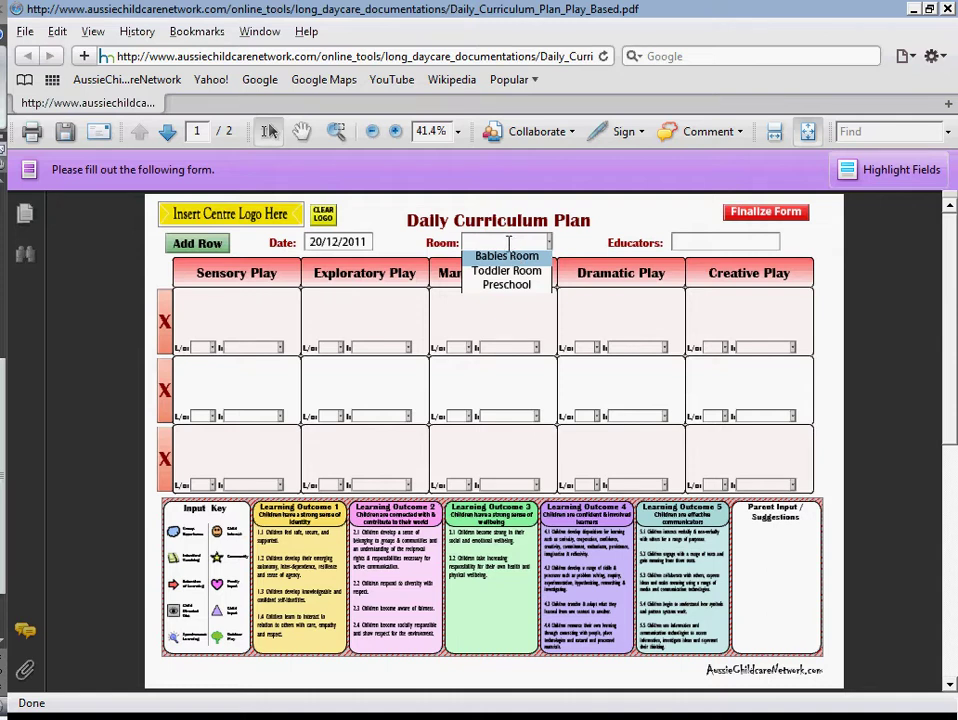
pyautogui.click(515, 285)
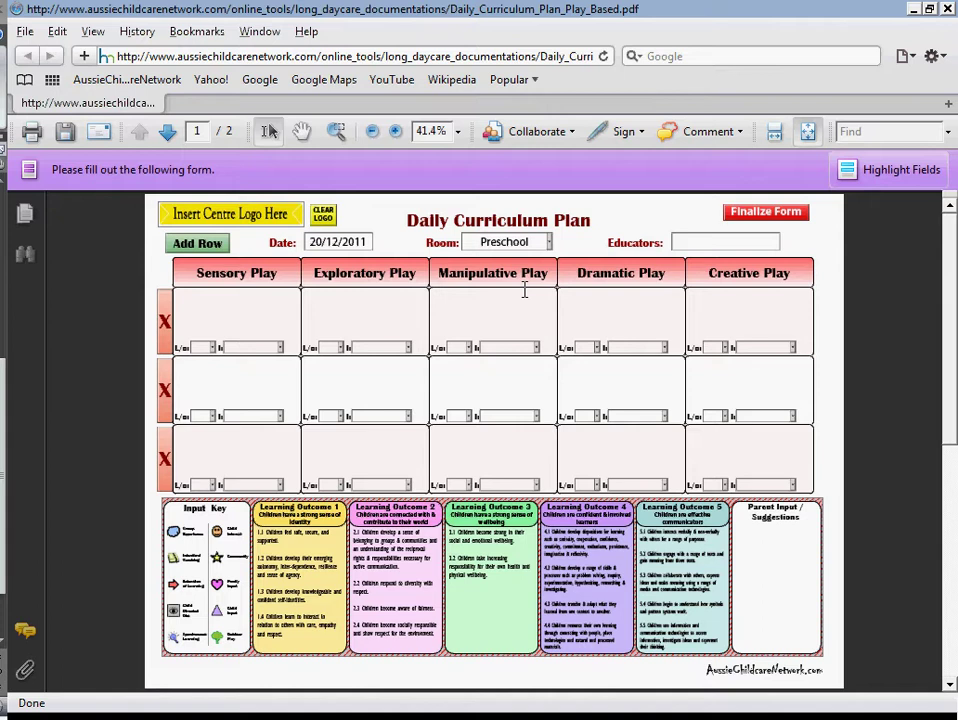
pyautogui.click(703, 242)
# Step: Finish the Educators initials and step through the first-row Sensory to Creative Play cells
pyautogui.click(226, 310)
pyautogui.click(224, 310)
pyautogui.click(412, 313)
pyautogui.click(513, 308)
pyautogui.click(605, 302)
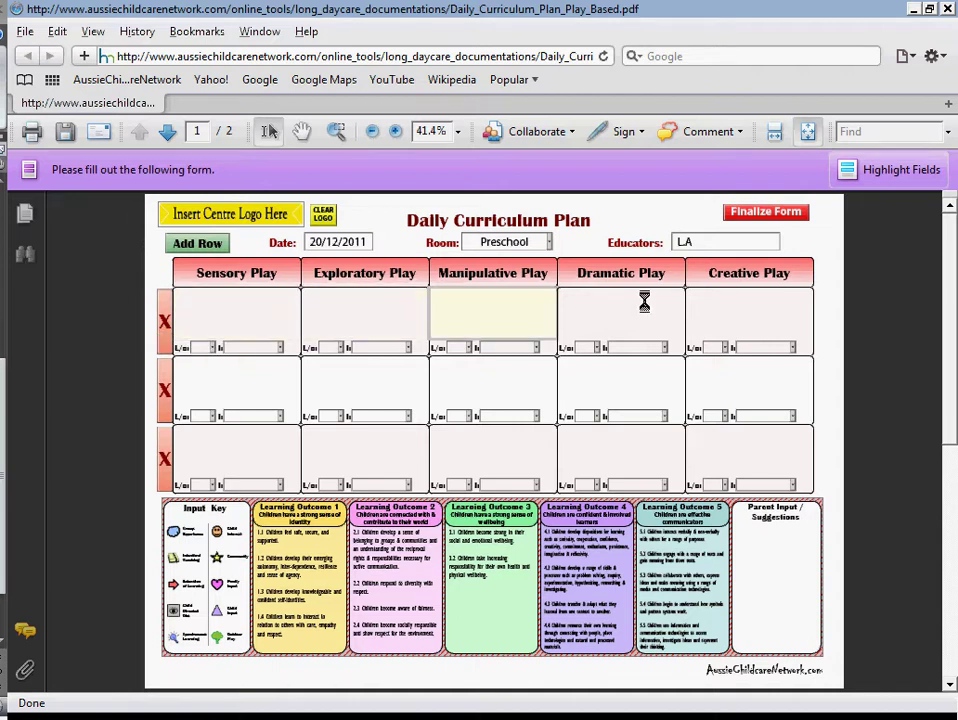
pyautogui.click(705, 302)
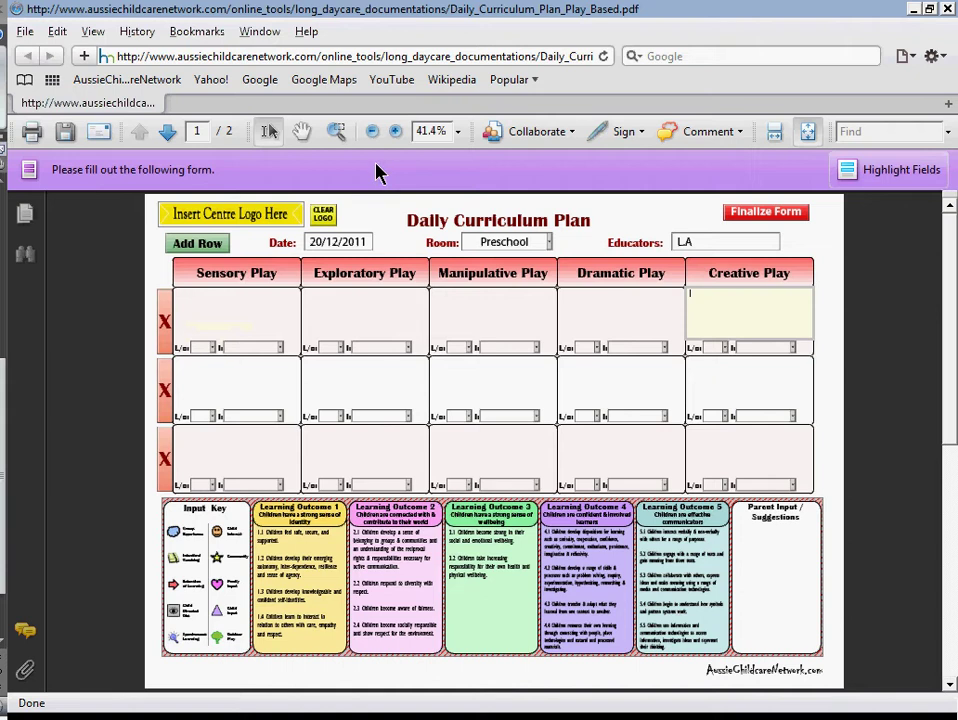
# Step: Zoom the form from 41.4% to 66.7% and place the cursor in the first Sensory Play cell
pyautogui.click(394, 135)
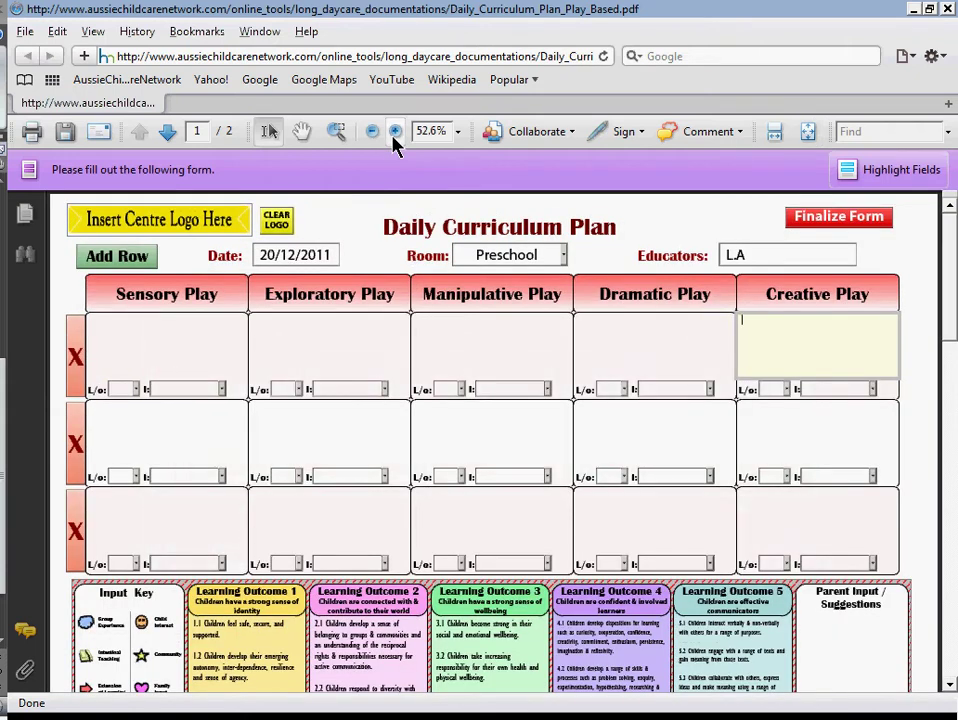
pyautogui.click(395, 133)
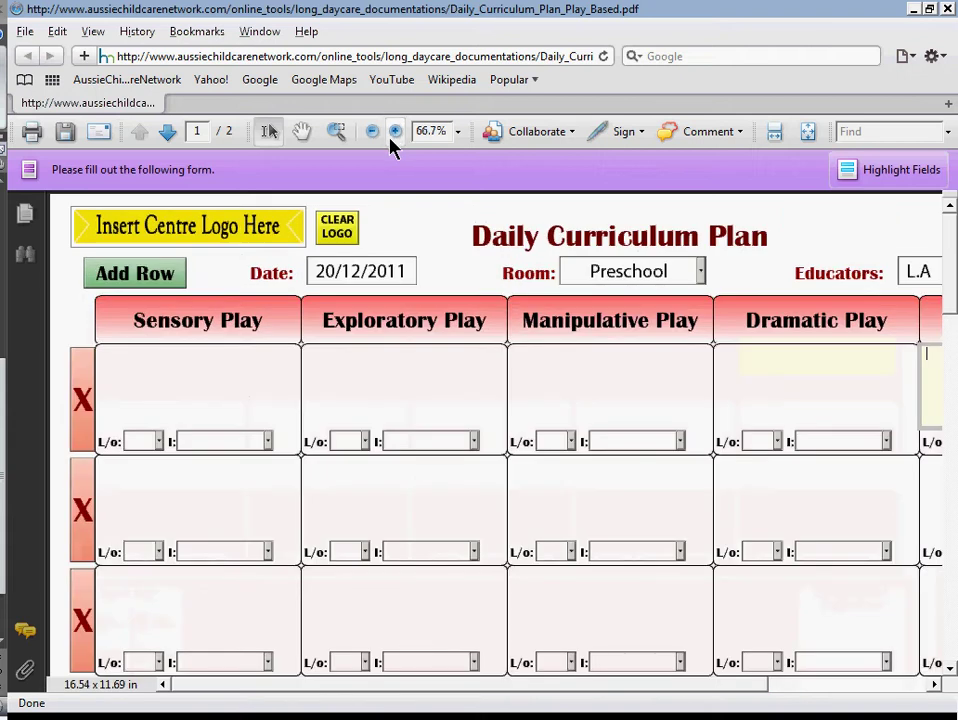
pyautogui.click(152, 398)
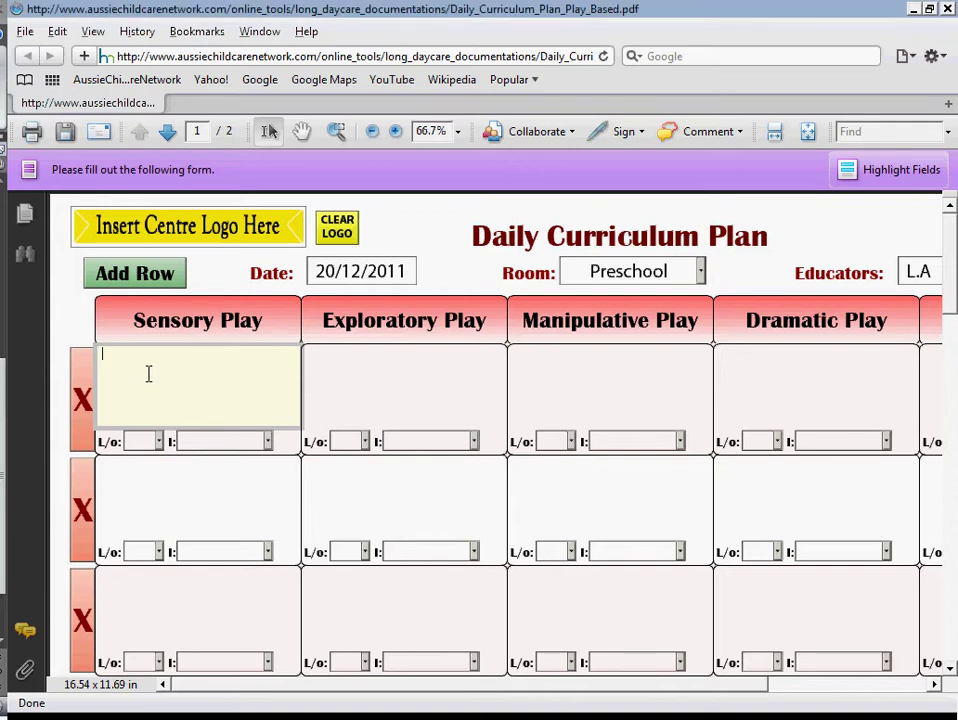
# Step: Paste the Lorem ipsum paragraph into all five first-row play cells, Sensory through Creative Play
pyautogui.write('Lorem ipsum dolor sit amet, consectetur adipiscing elit. Praesent odio enim, mollis ac hendrerit eget.')
pyautogui.click(404, 376)
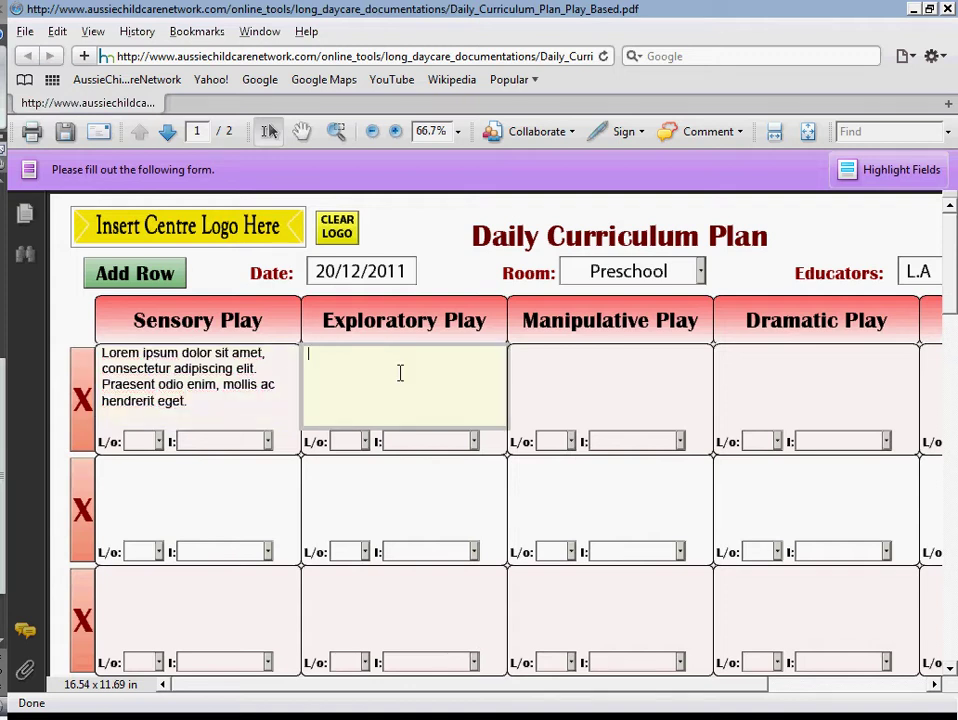
pyautogui.write('Lorem ipsum dolor sit amet, consectetur adipiscing elit. Praesent odio enim, mollis ac hendrerit eget.')
pyautogui.click(592, 378)
pyautogui.write('Lorem ipsum dolor sit amet, consectetur adipiscing elit. Praesent odio enim, mollis ac hendrerit eget.')
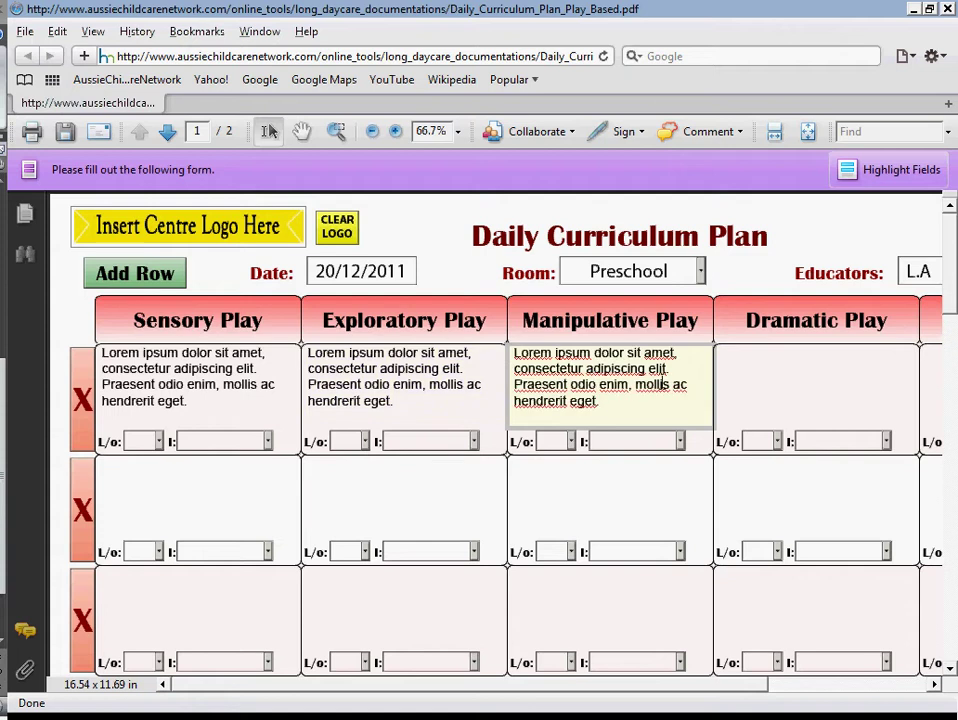
pyautogui.click(757, 396)
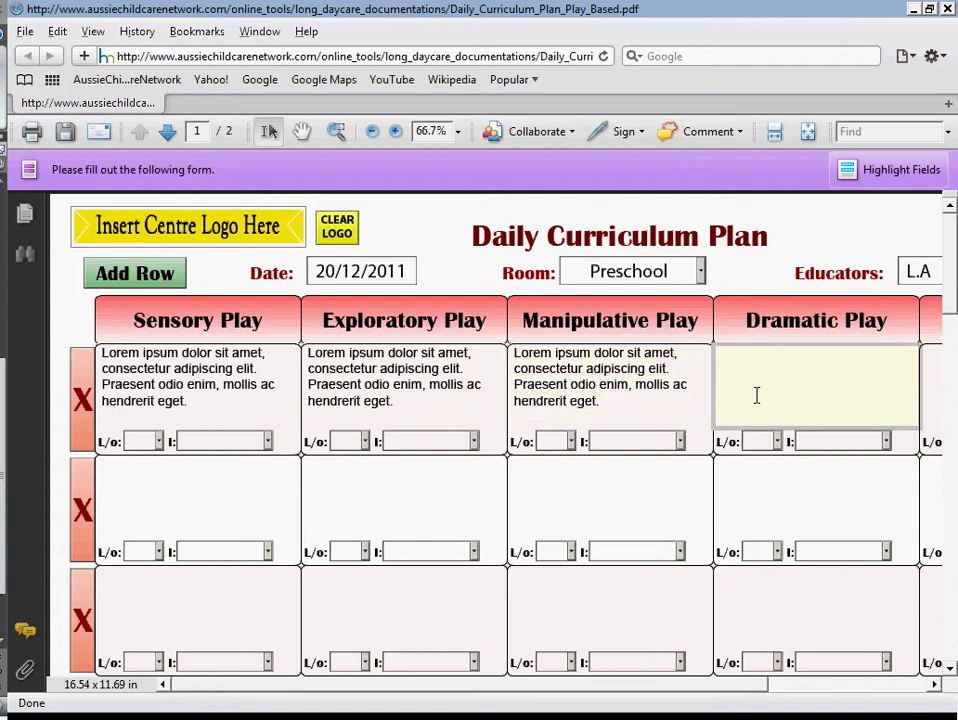
pyautogui.write('Lorem ipsum dolor sit amet, consectetur adipiscing elit. Praesent odio enim, mollis ac hendrerit eget.')
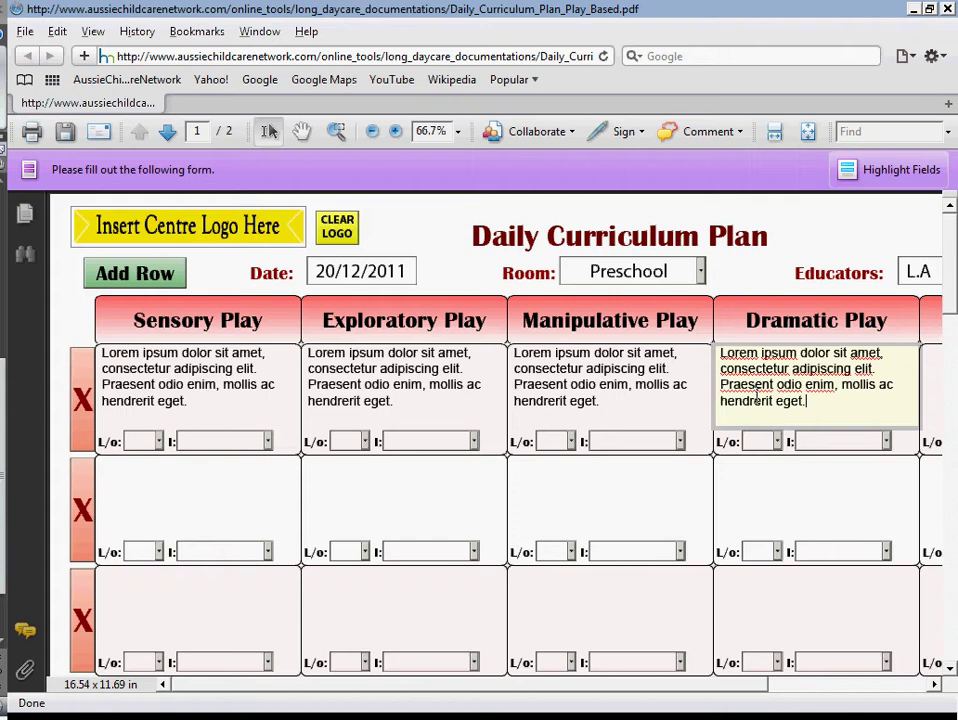
pyautogui.moveTo(595, 688); pyautogui.dragTo(749, 689)
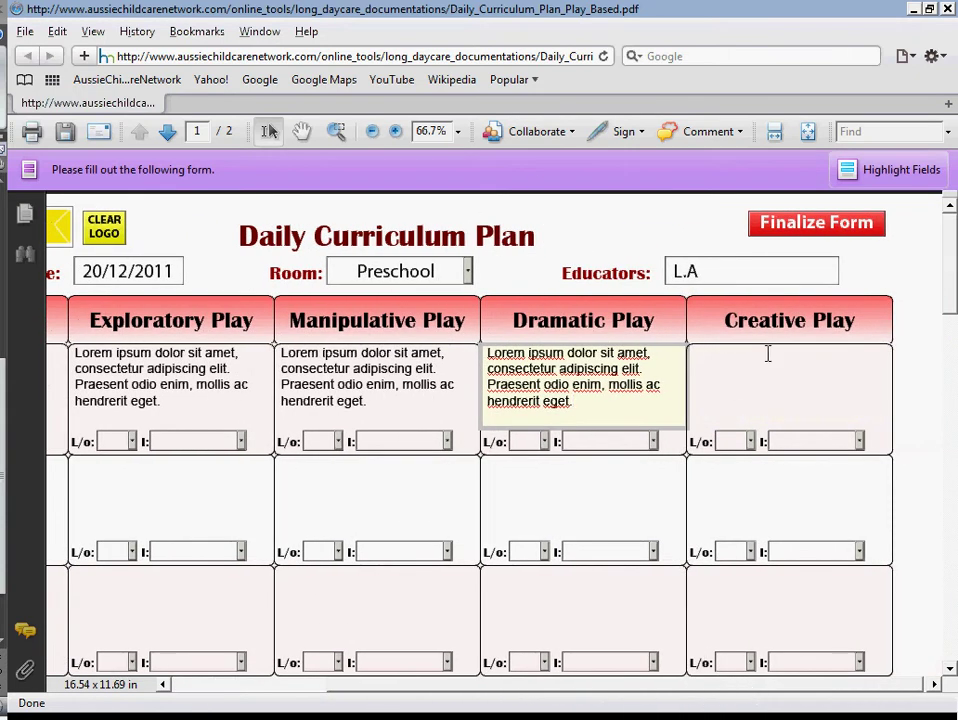
pyautogui.click(767, 391)
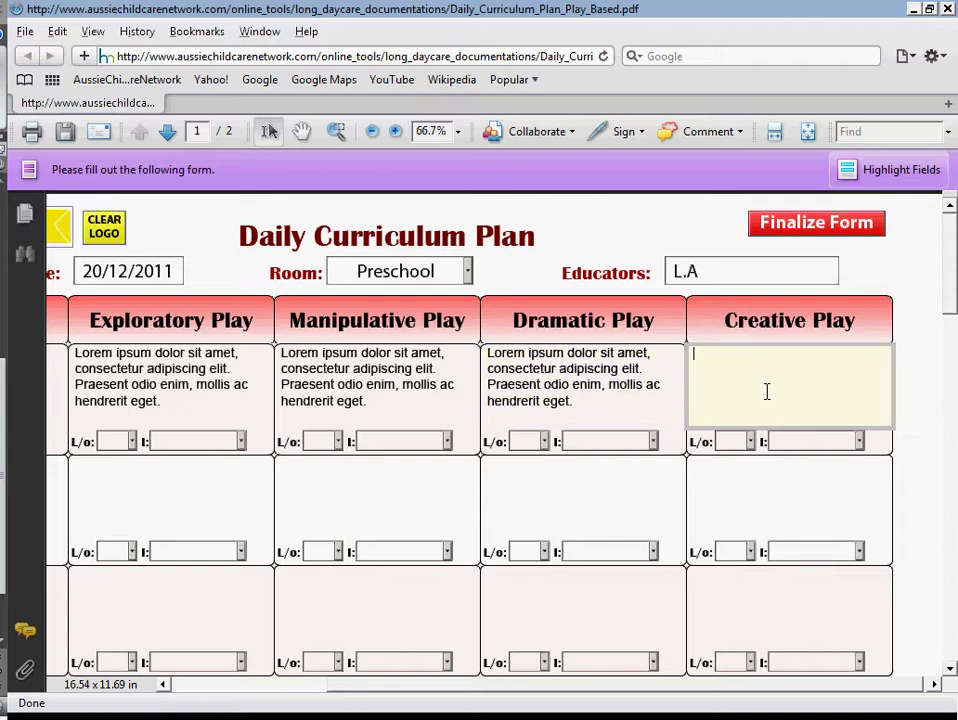
pyautogui.write('Lorem ipsum dolor sit amet, consectetur adipiscing elit. Praesent odio enim, mollis ac hendrerit eget.')
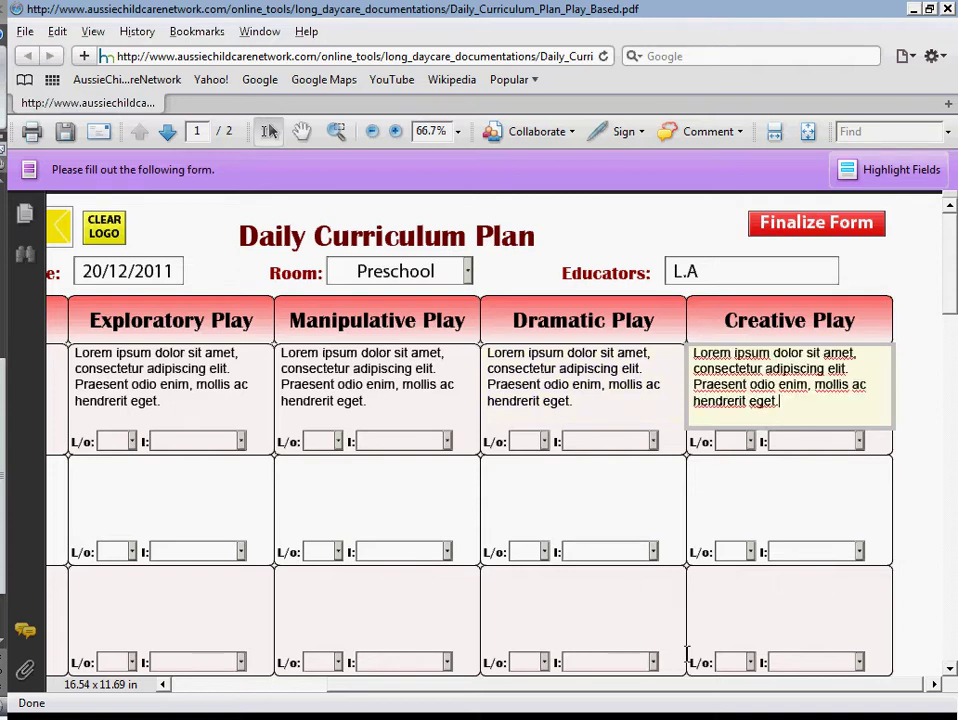
pyautogui.moveTo(688, 686); pyautogui.dragTo(421, 656)
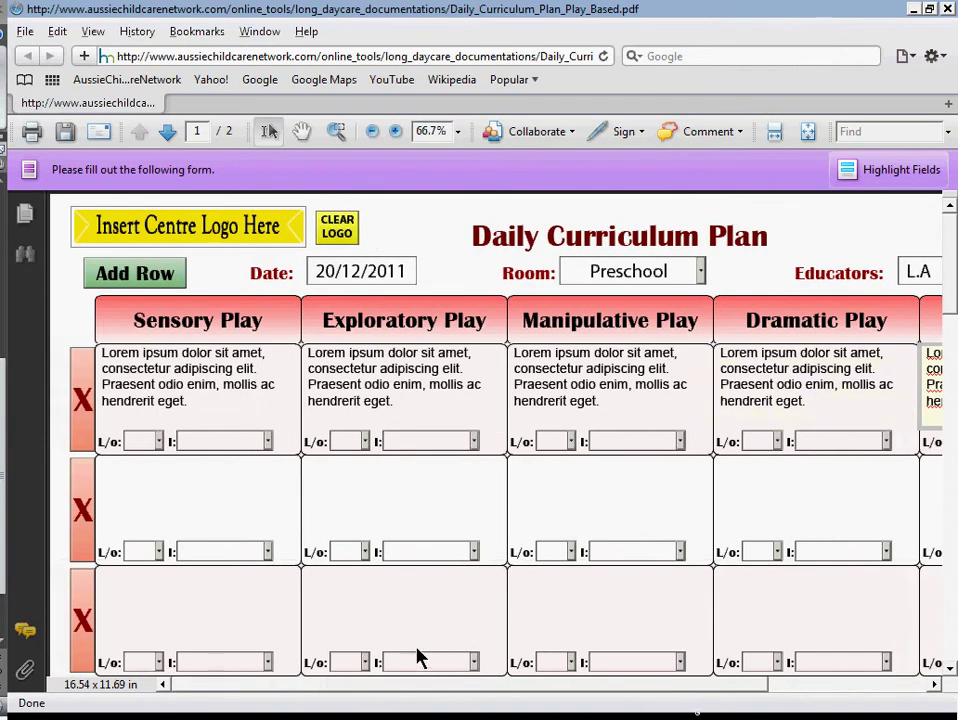
# Step: Paste Lorem ipsum into the second-row Sensory, Exploratory and Manipulative Play cells
pyautogui.click(174, 490)
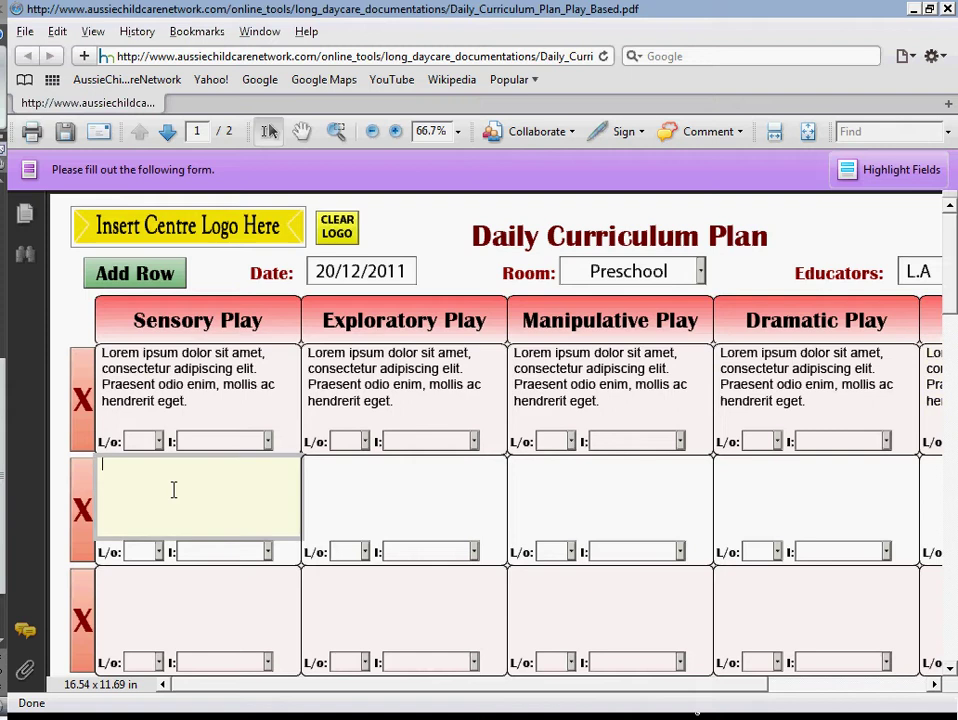
pyautogui.write('Lorem ipsum dolor sit amet, consectetur adipiscing elit. Praesent odio enim, mollis ac hendrerit eget.')
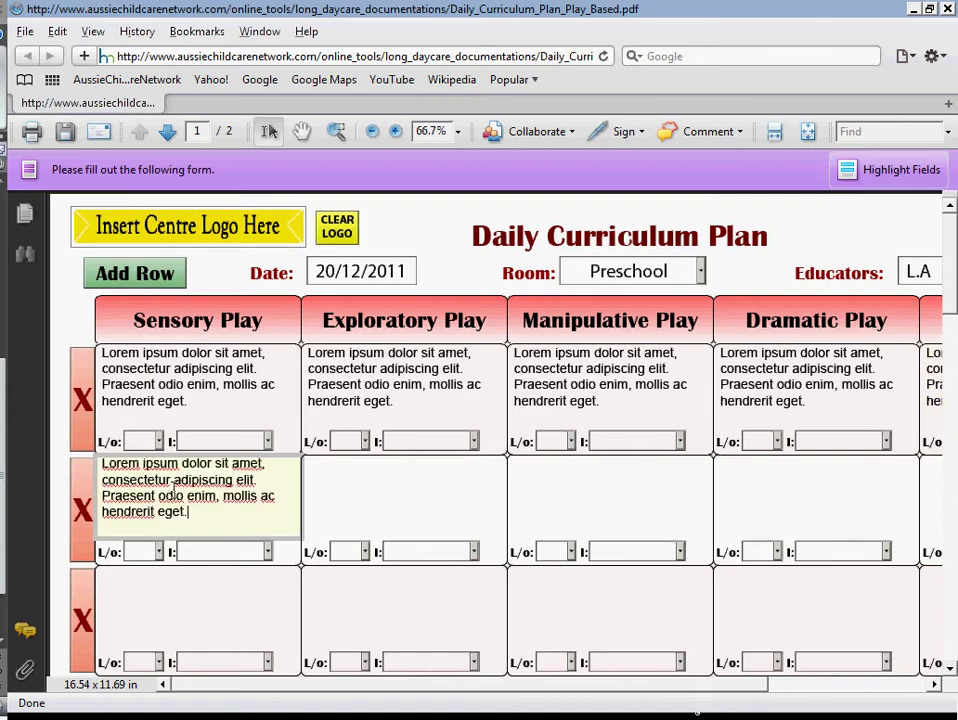
pyautogui.click(416, 523)
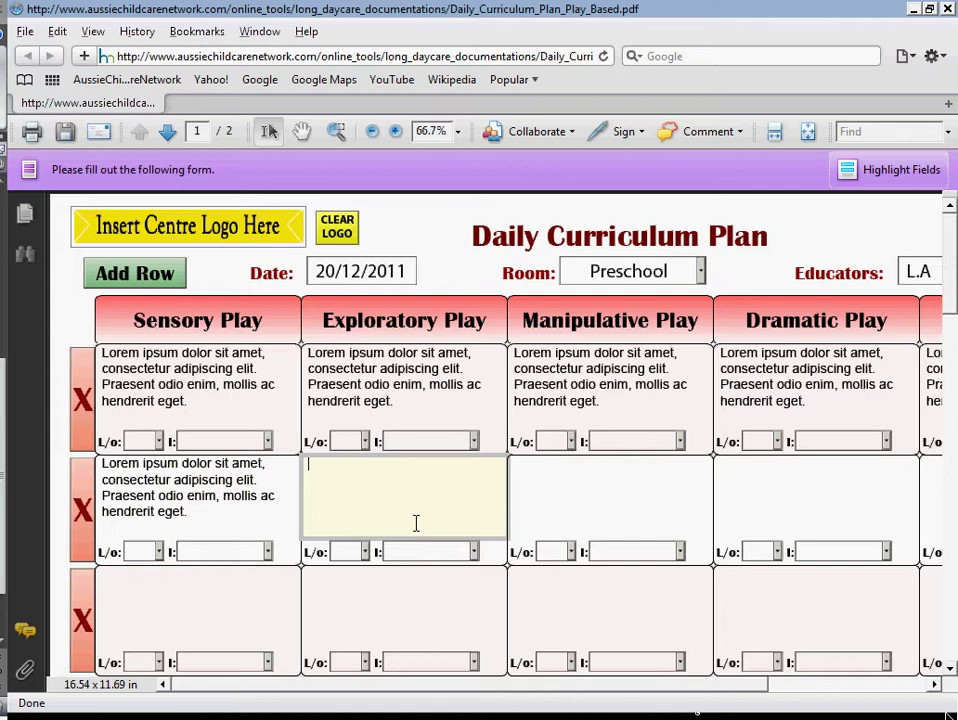
pyautogui.write('Lorem ipsum dolor sit amet, consectetur adipiscing elit. Praesent odio enim, mollis ac hendrerit eget.')
pyautogui.click(561, 509)
pyautogui.write('Lorem ipsum dolor sit amet, consectetur adipiscing elit. Praesent odio enim, mollis ac hendrerit eget.')
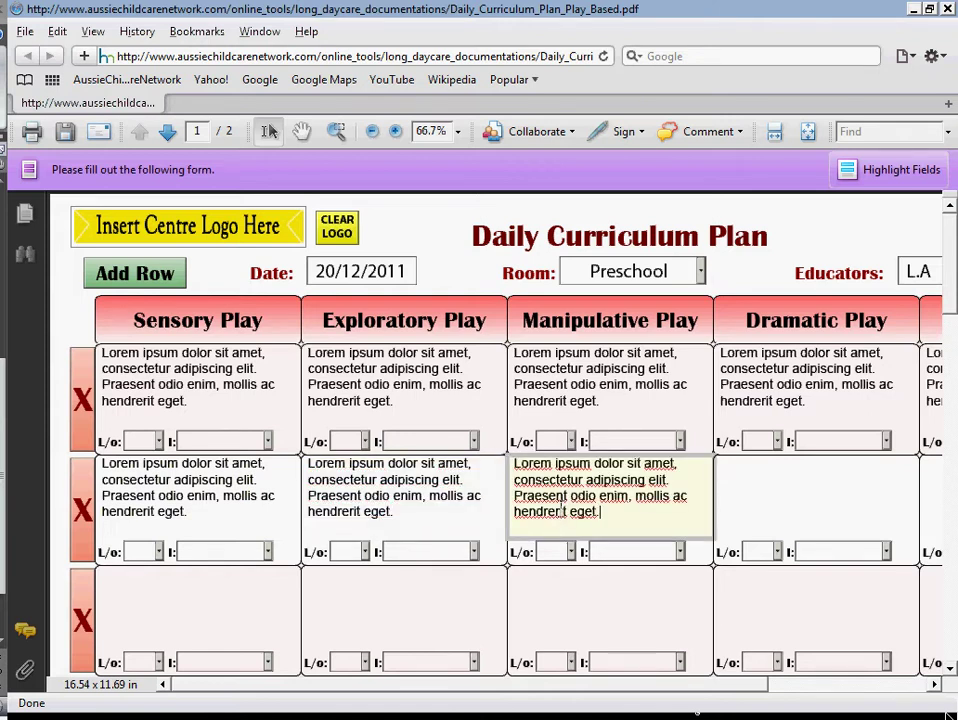
pyautogui.moveTo(438, 688); pyautogui.dragTo(517, 686)
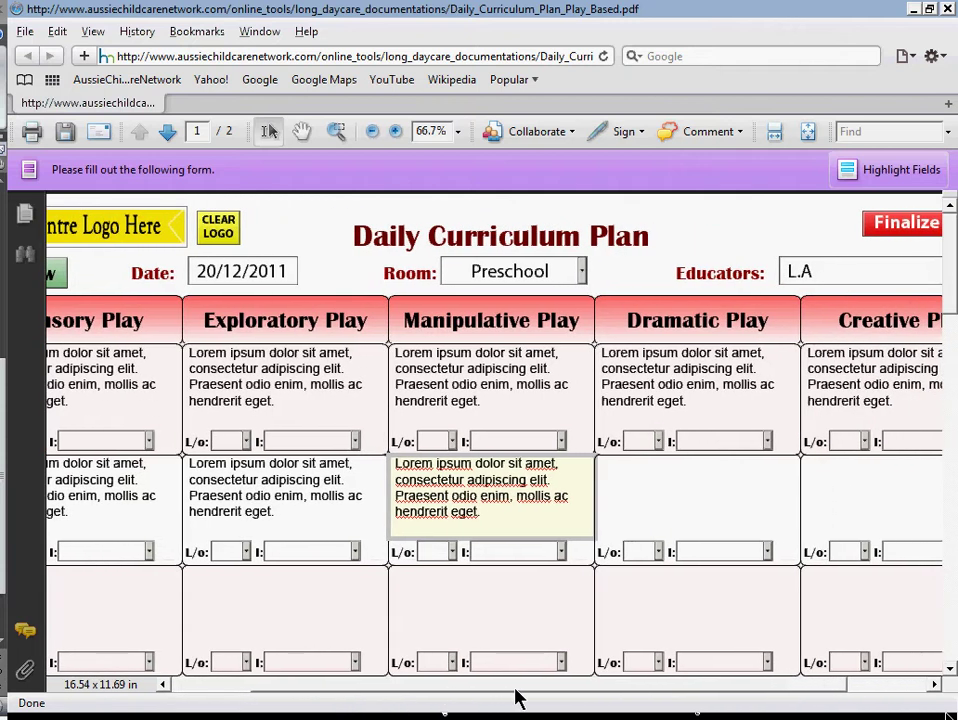
# Step: Paste Lorem ipsum into the second-row Dramatic Play and Creative Play boxes
pyautogui.click(658, 520)
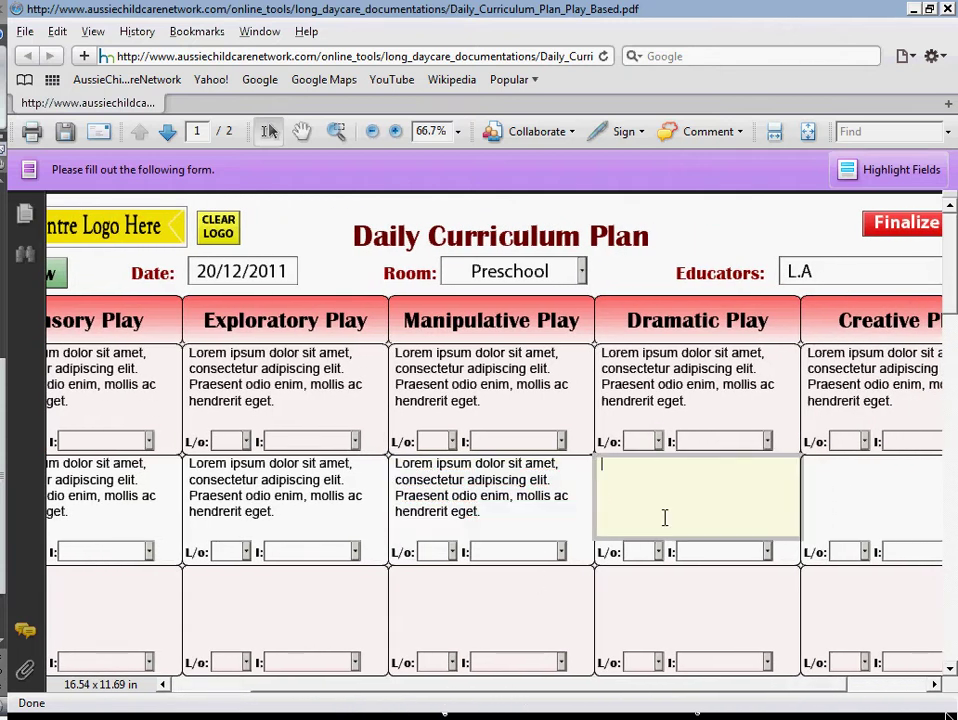
pyautogui.write('Lorem ipsum dolor sit amet, consectetur adipiscing elit. Praesent odio enim, mollis ac hendrerit eget.')
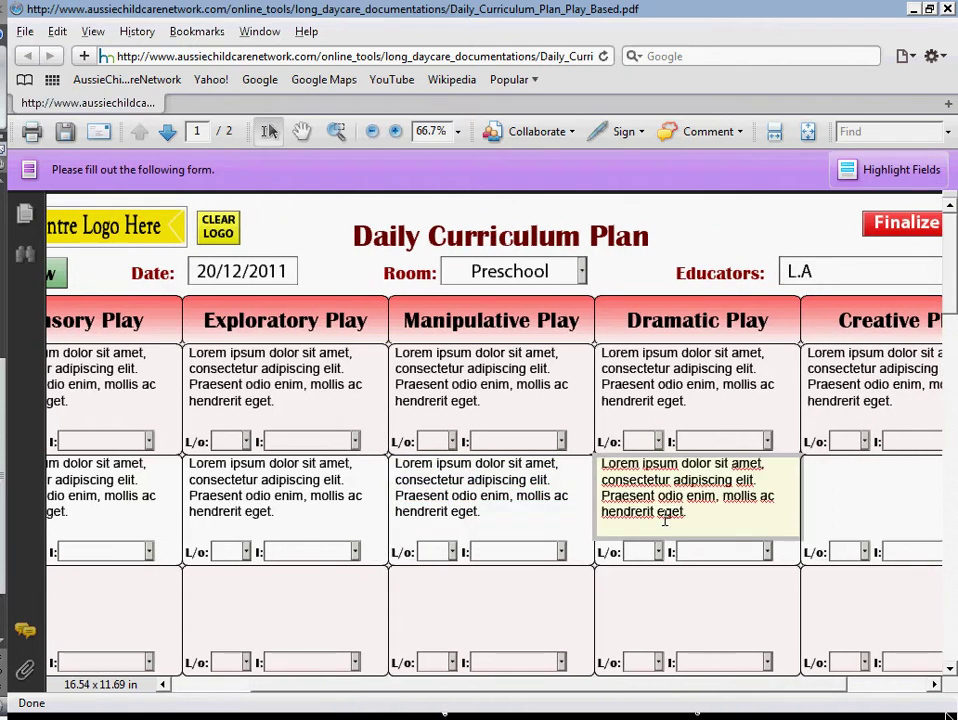
pyautogui.click(840, 521)
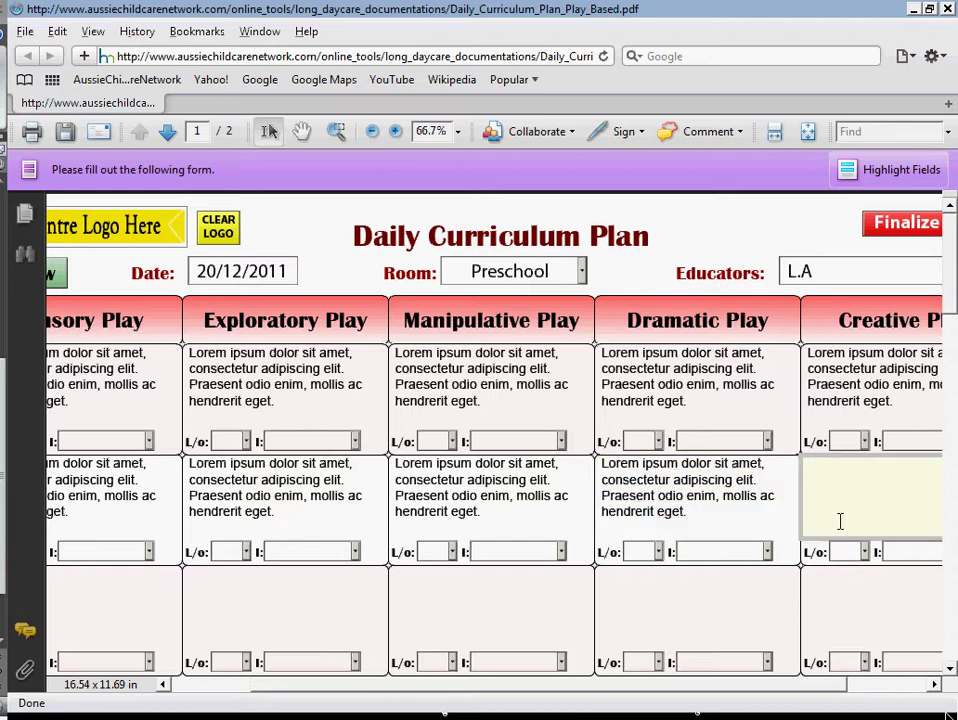
pyautogui.write('Lorem ipsum dolor sit amet, consectetur adipiscing elit. Praesent odio enim, mollis ac hendrerit eget.')
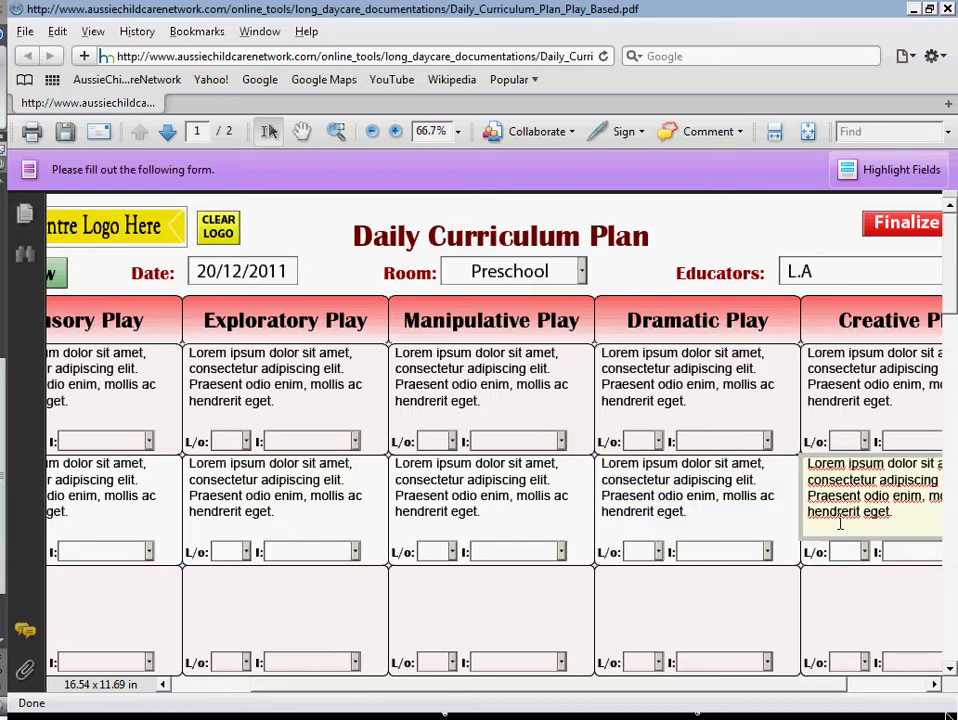
pyautogui.moveTo(838, 688); pyautogui.dragTo(748, 689)
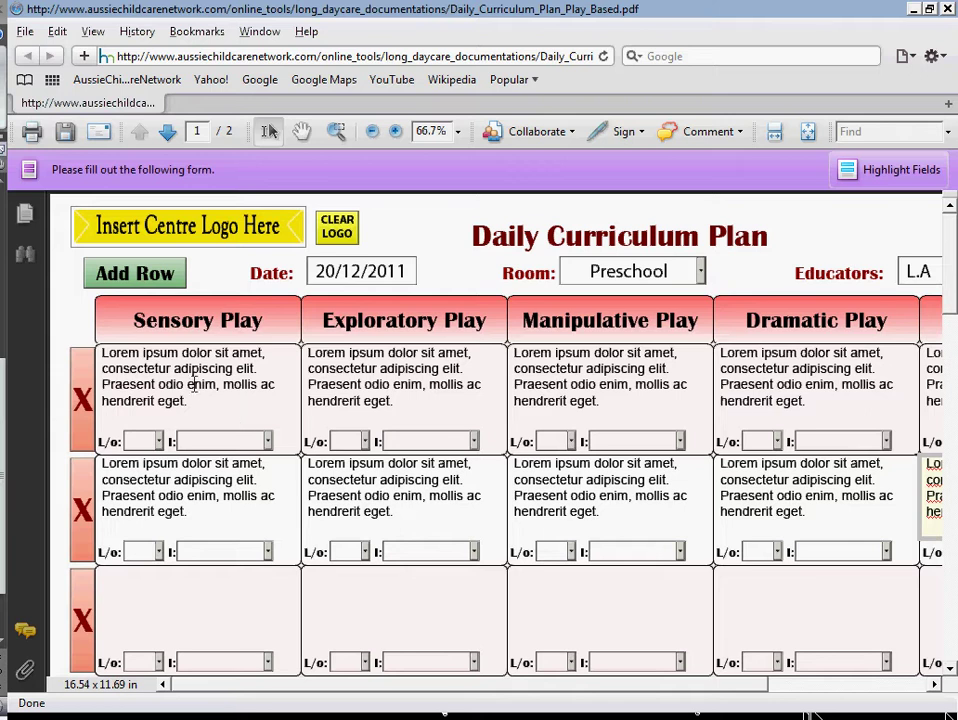
# Step: Open the first row's L/o code list and scroll it to show codes 3.2 through 5.4
pyautogui.click(227, 392)
pyautogui.moveTo(306, 686)
pyautogui.mouseDown()
pyautogui.moveTo(415, 692)
pyautogui.moveTo(310, 695)
pyautogui.mouseUp()
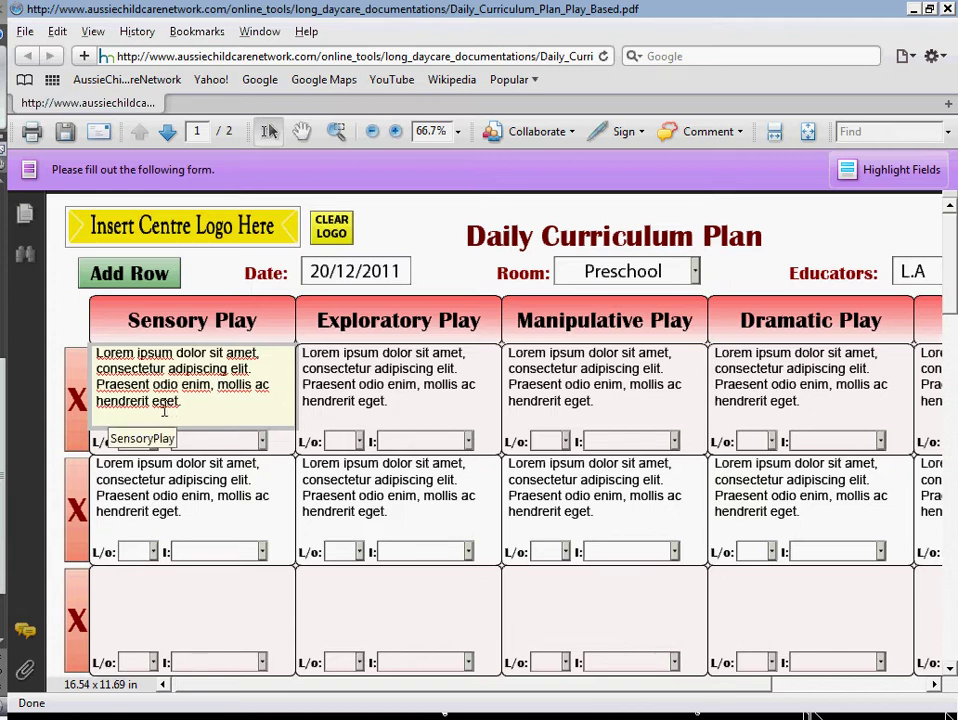
pyautogui.click(143, 445)
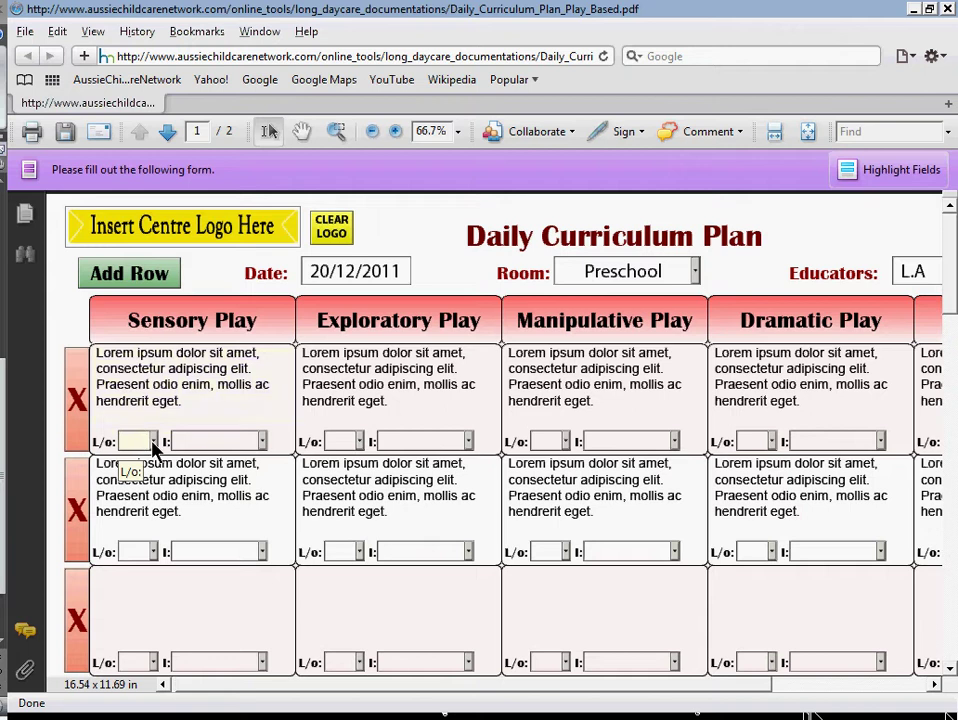
pyautogui.click(152, 443)
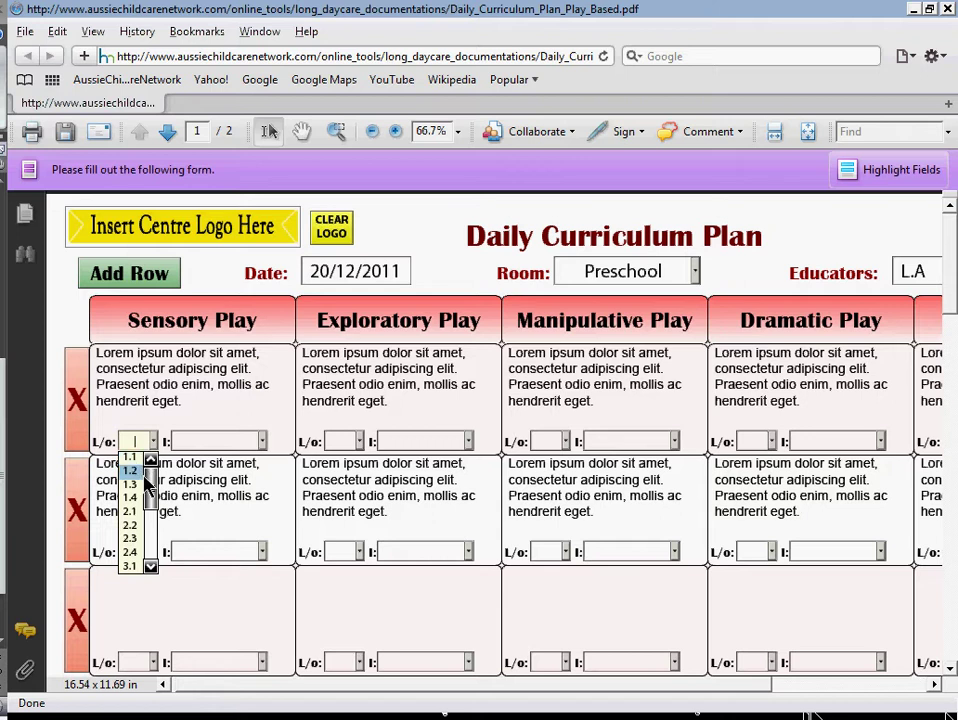
pyautogui.moveTo(150, 470)
pyautogui.mouseDown()
pyautogui.moveTo(150, 528)
pyautogui.moveTo(153, 480)
pyautogui.mouseUp()
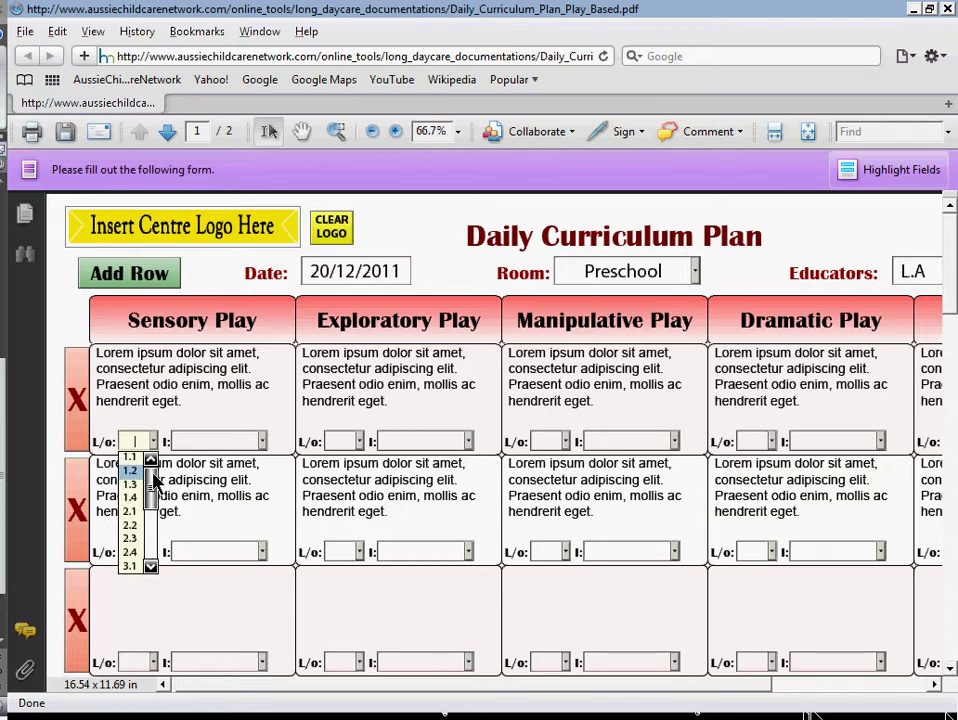
# Step: Close the code list unselected, zoom to 75% and review the Learning Outcomes key
pyautogui.click(181, 420)
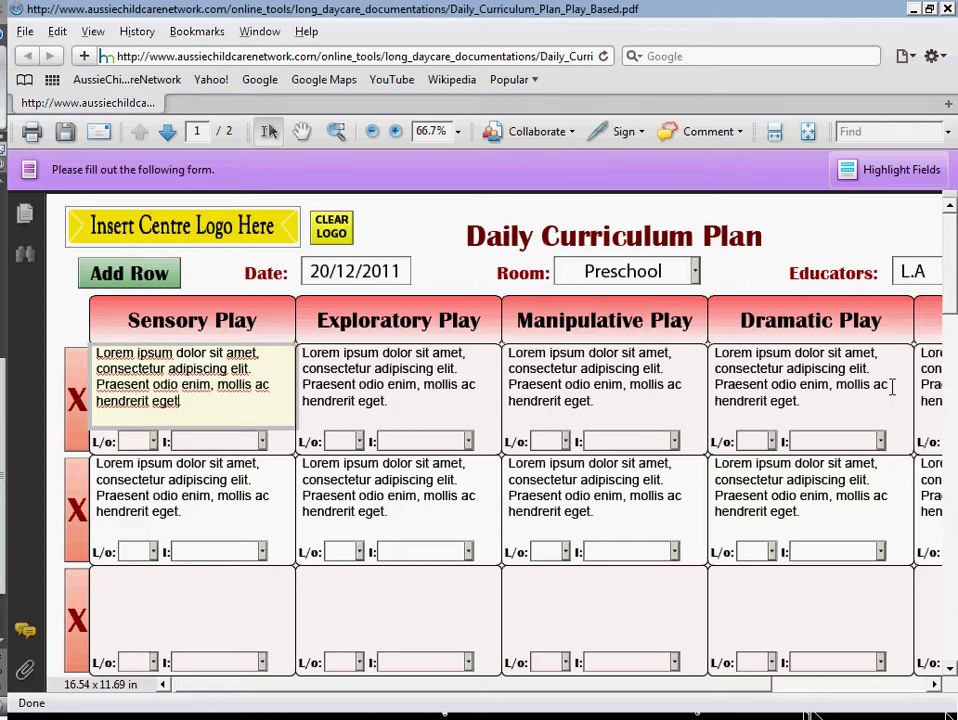
pyautogui.moveTo(952, 305); pyautogui.dragTo(952, 430)
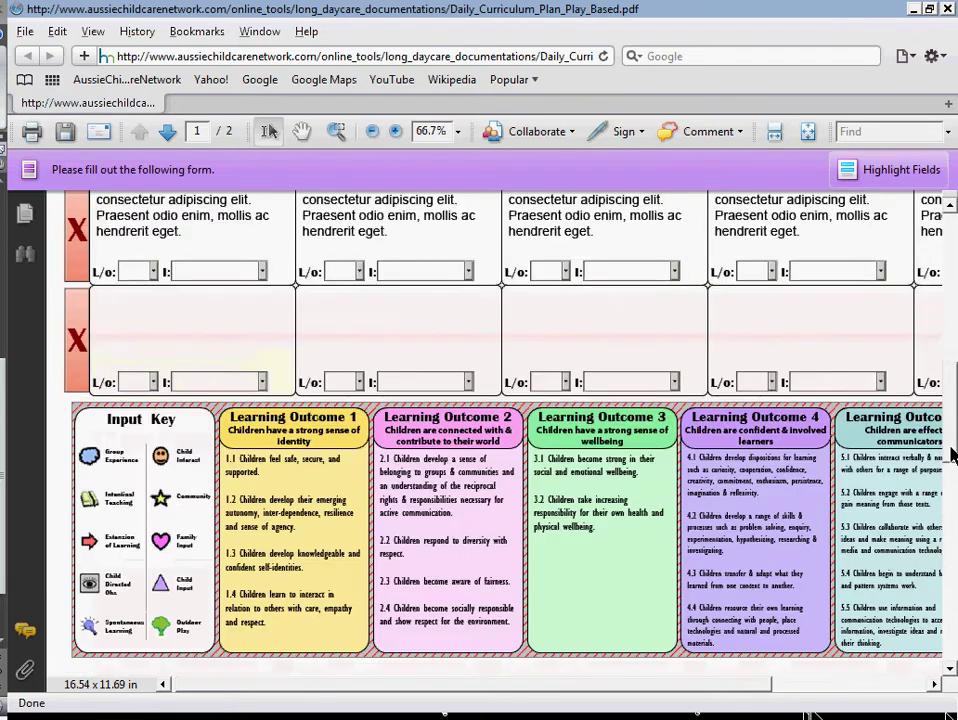
pyautogui.click(395, 131)
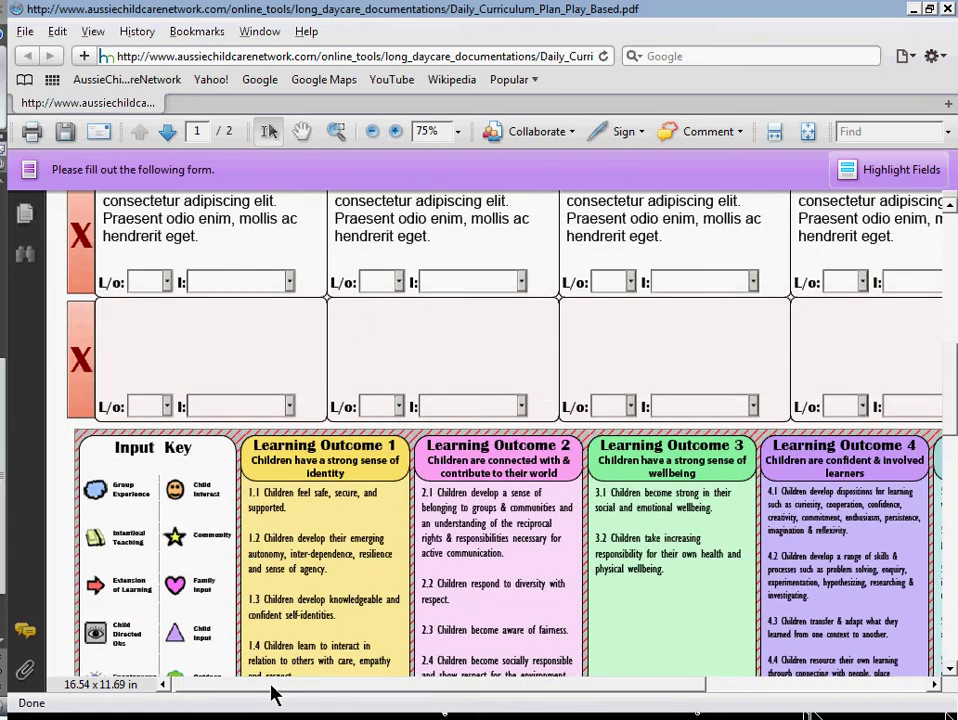
pyautogui.moveTo(267, 686)
pyautogui.mouseDown()
pyautogui.moveTo(443, 712)
pyautogui.moveTo(335, 712)
pyautogui.moveTo(278, 695)
pyautogui.mouseUp()
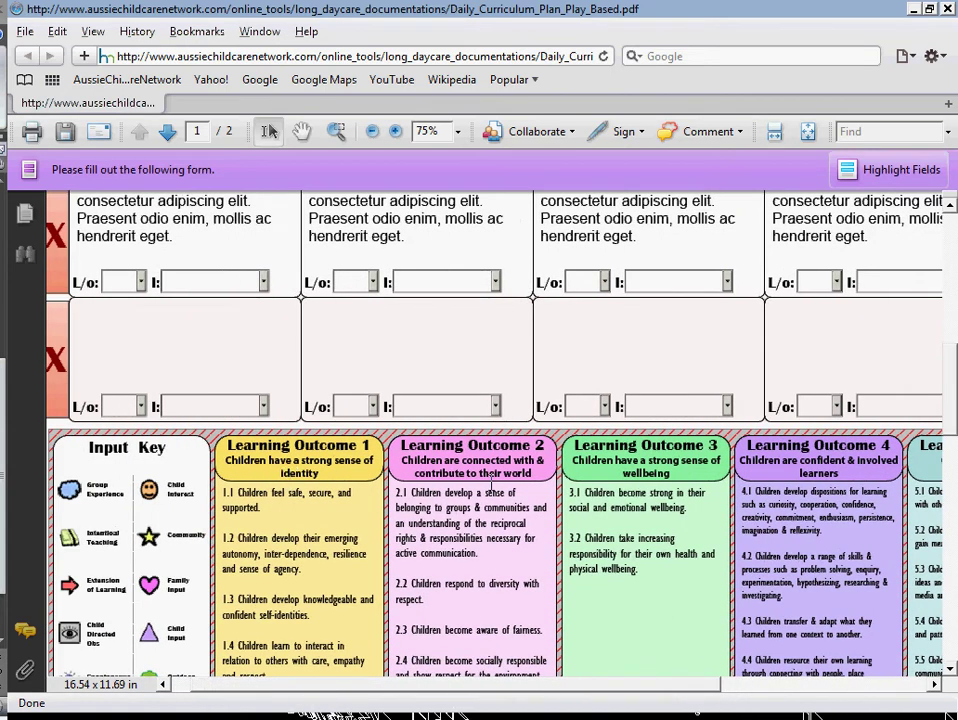
pyautogui.moveTo(428, 690); pyautogui.dragTo(522, 690)
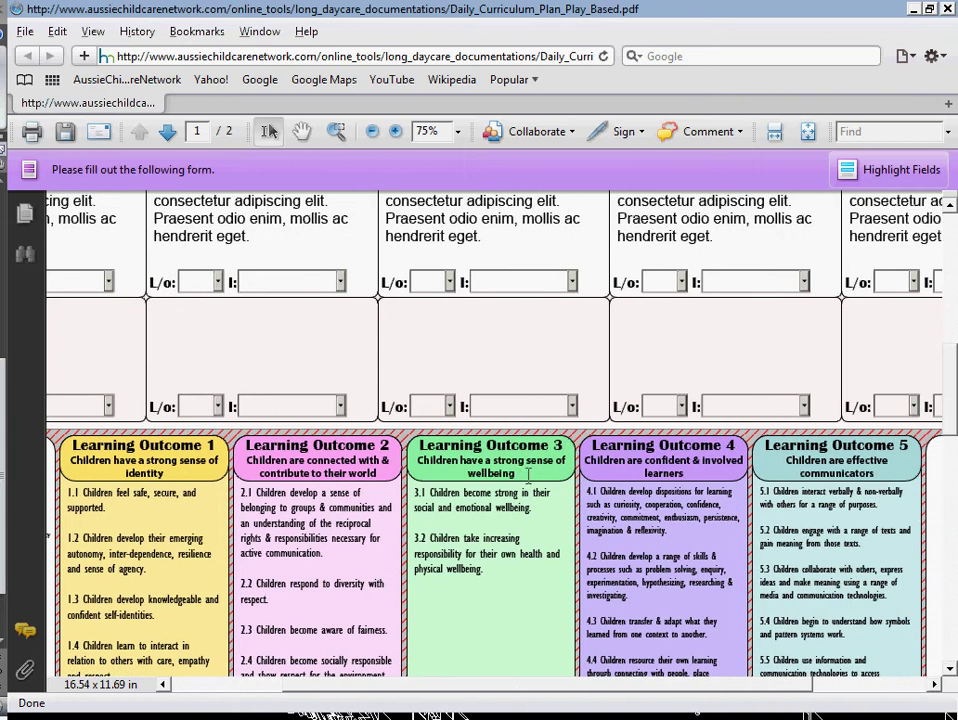
pyautogui.moveTo(712, 686); pyautogui.dragTo(614, 663)
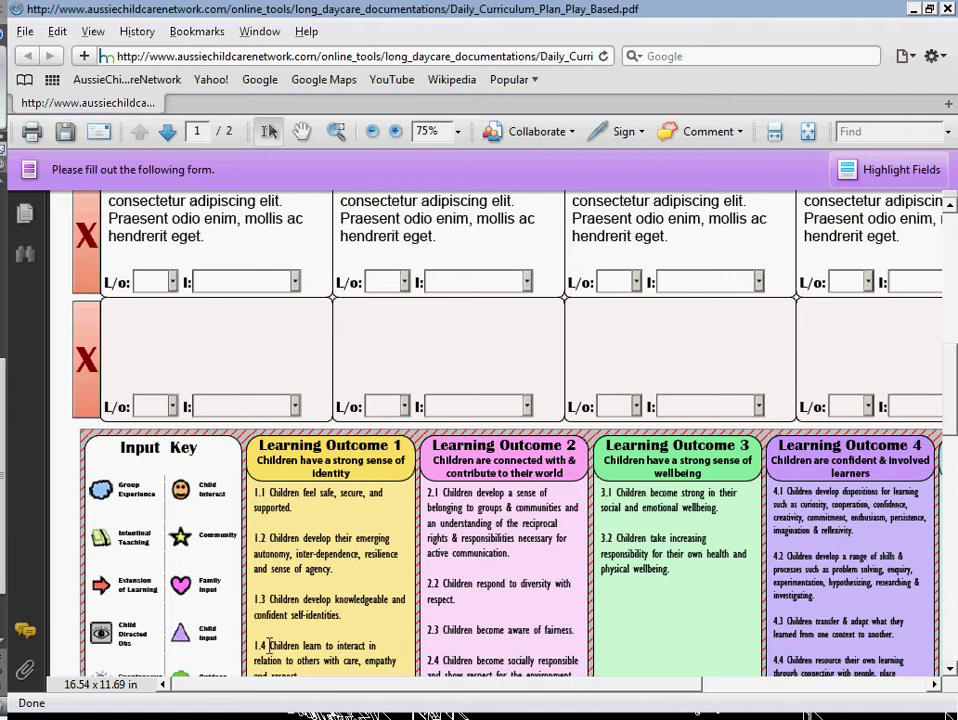
pyautogui.moveTo(397, 686)
pyautogui.mouseDown()
pyautogui.moveTo(600, 686)
pyautogui.moveTo(397, 688)
pyautogui.mouseUp()
pyautogui.moveTo(953, 390); pyautogui.dragTo(953, 270)
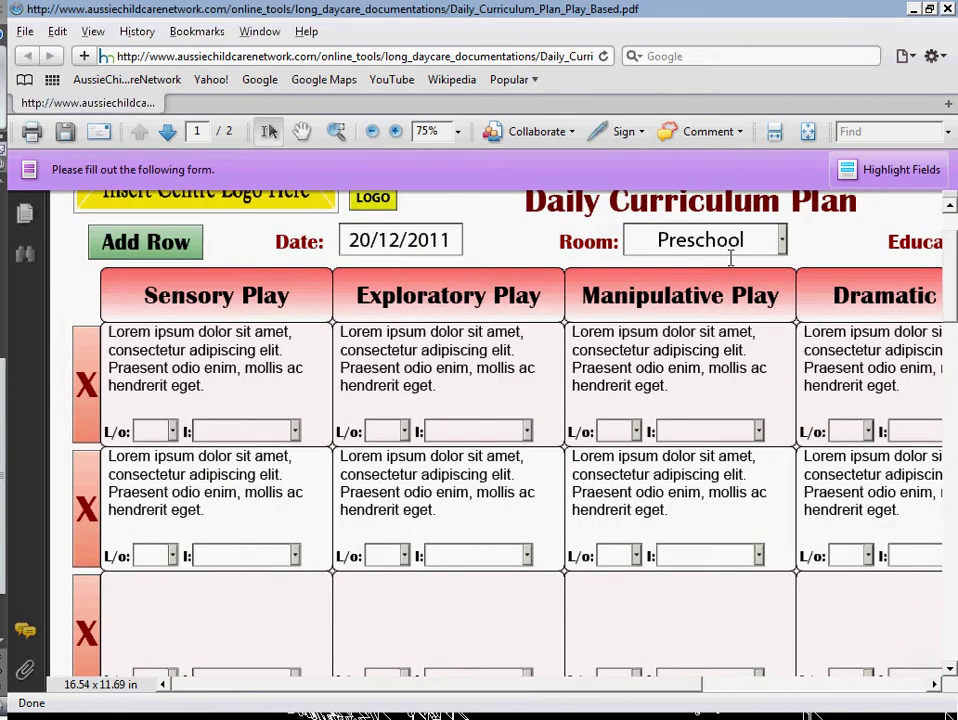
# Step: Give the first Sensory Play row outcome code 4.2 and input type Child Interest
pyautogui.click(171, 425)
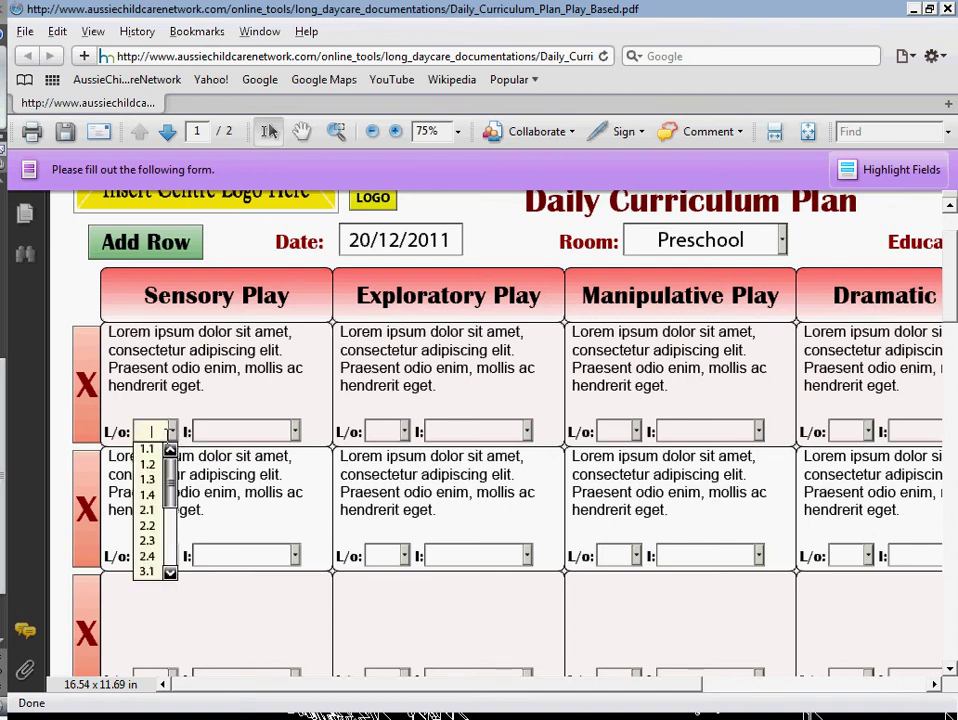
pyautogui.scroll(-3, 155, 513)
pyautogui.click(153, 518)
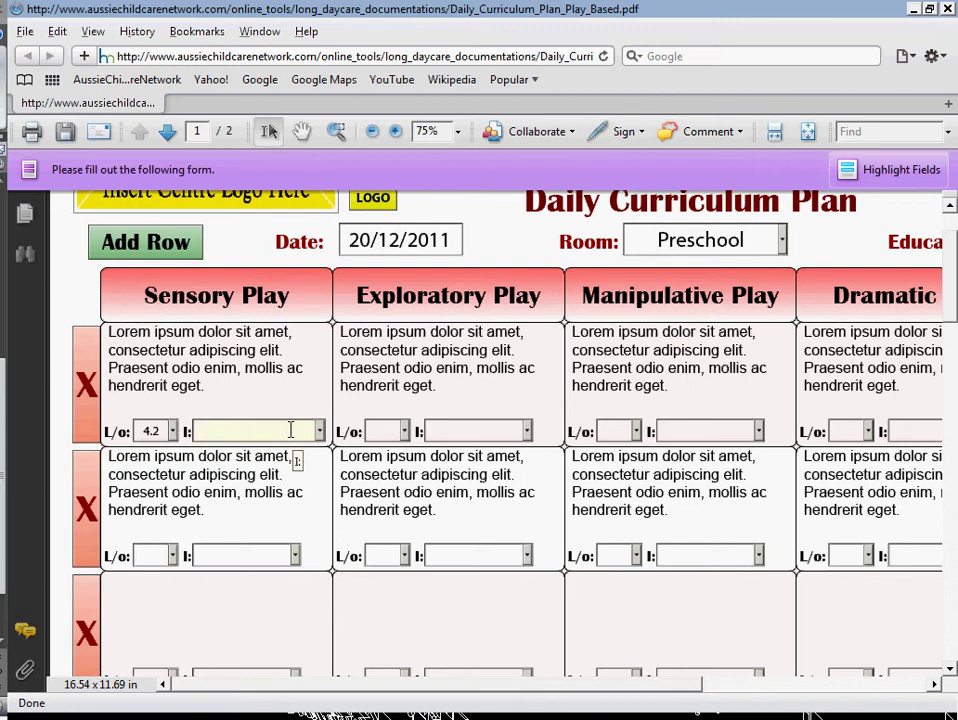
pyautogui.click(245, 431)
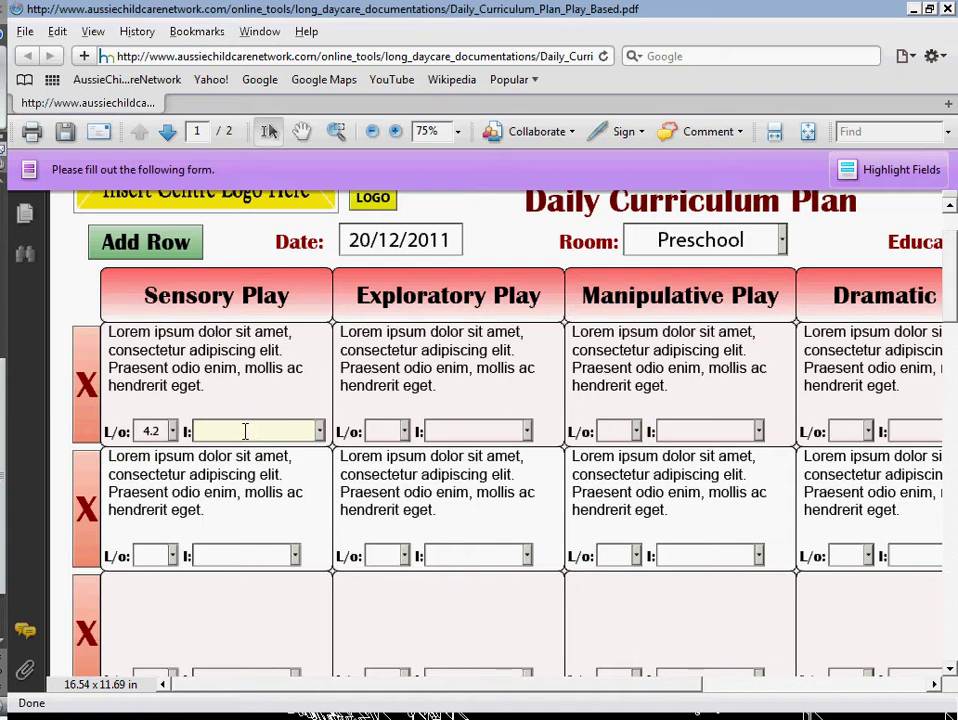
pyautogui.click(320, 434)
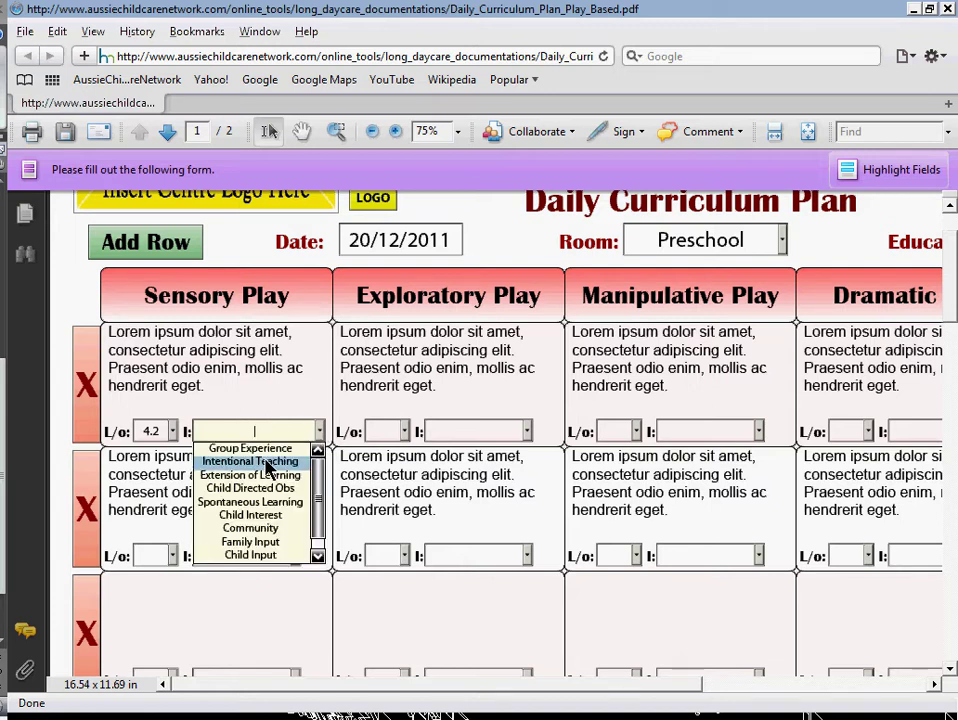
pyautogui.click(249, 515)
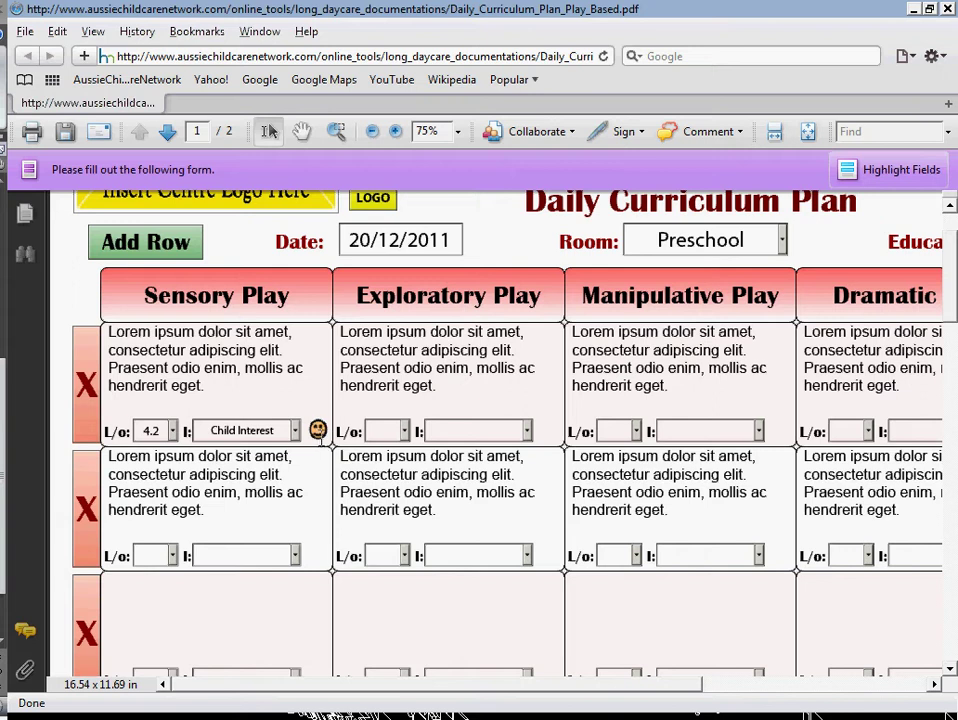
pyautogui.moveTo(955, 293); pyautogui.dragTo(955, 205)
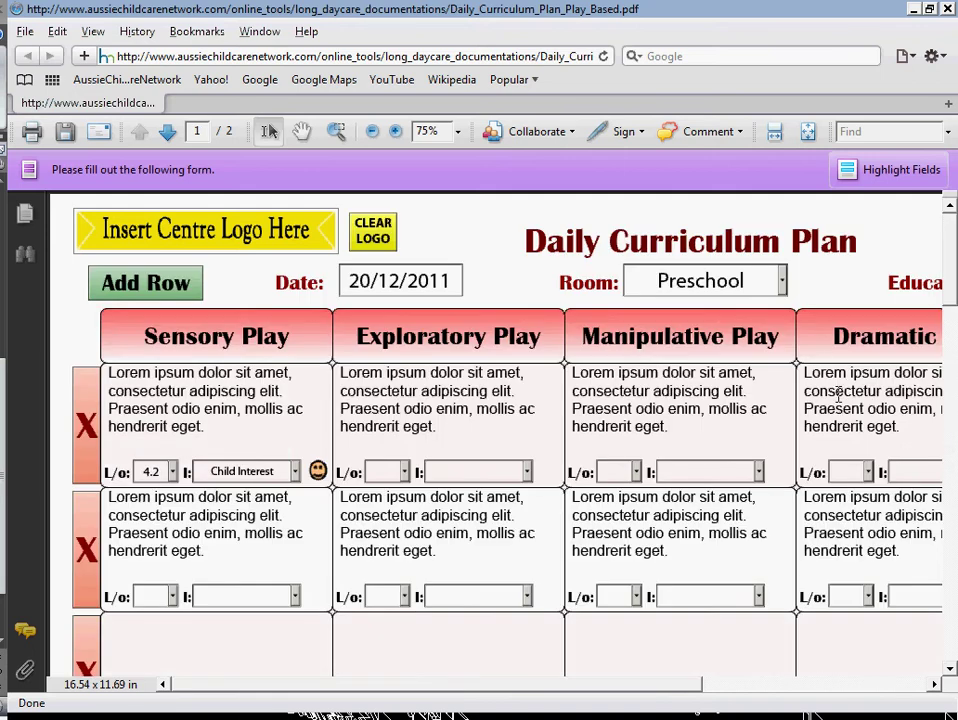
# Step: Zoom the form out to 52.6% so Sensory through Creative Play fit in view
pyautogui.scroll(-5, 842, 390)
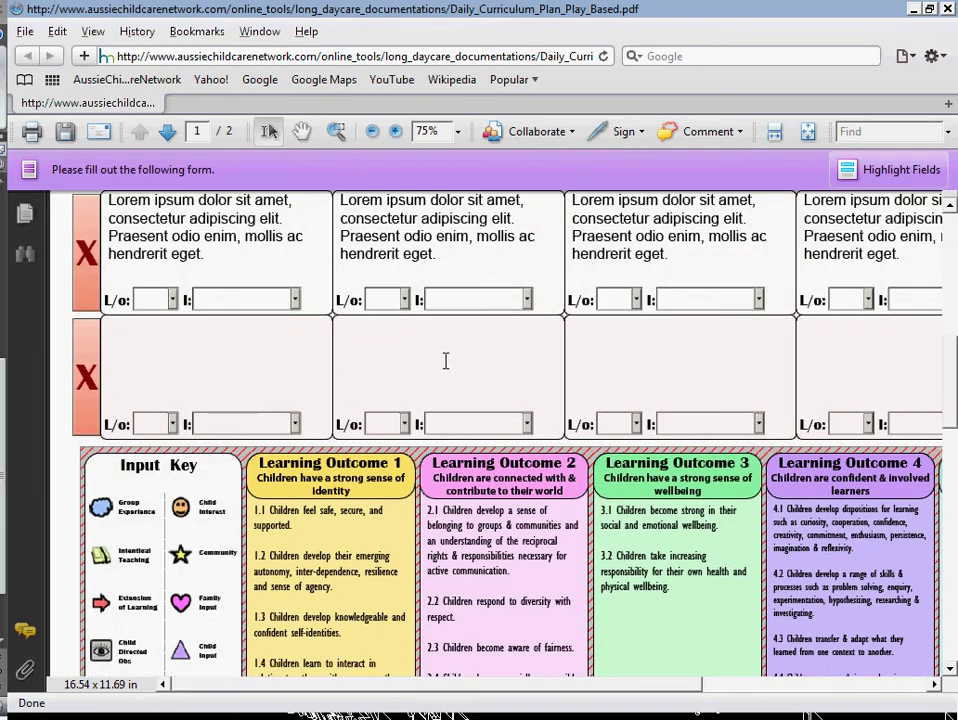
pyautogui.click(396, 131)
pyautogui.scroll(-2, 282, 400)
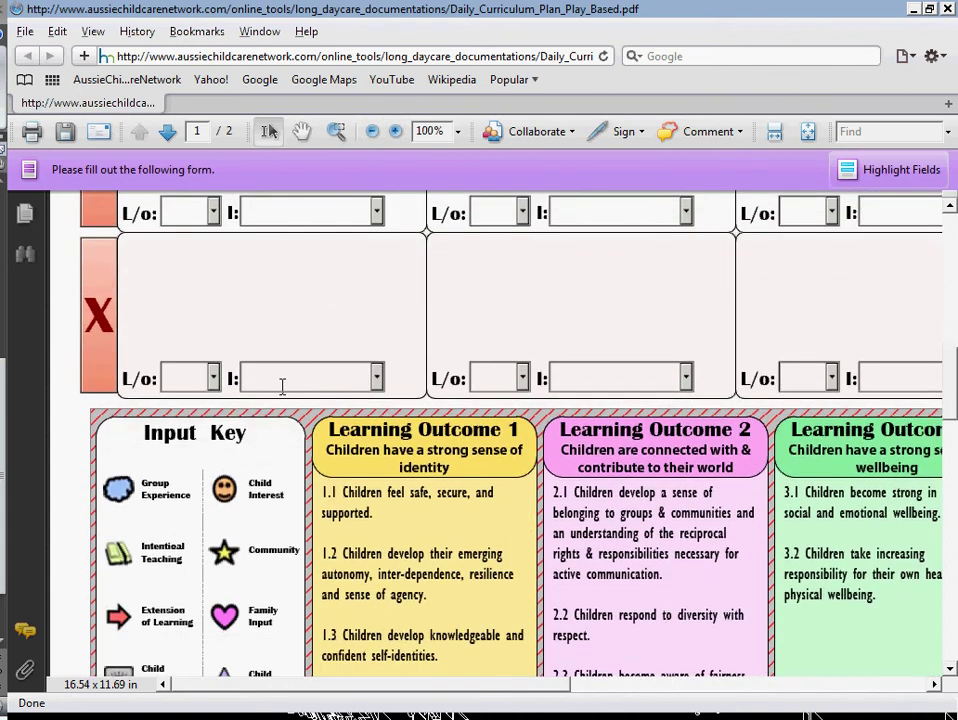
pyautogui.scroll(-1, 282, 401)
pyautogui.scroll(-1, 261, 490)
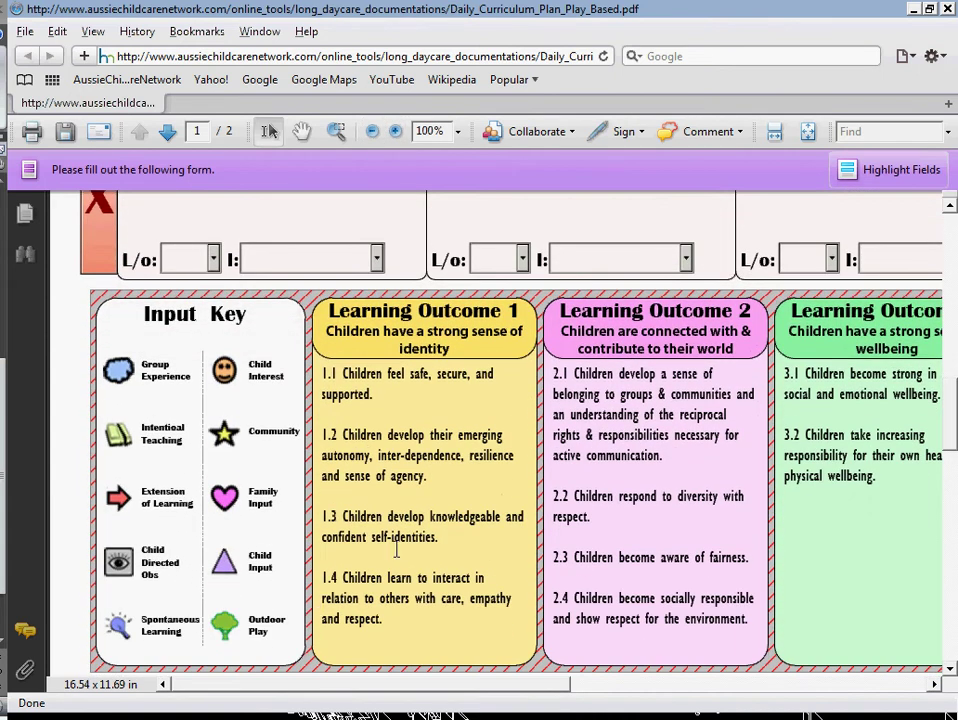
pyautogui.scroll(5, 505, 470)
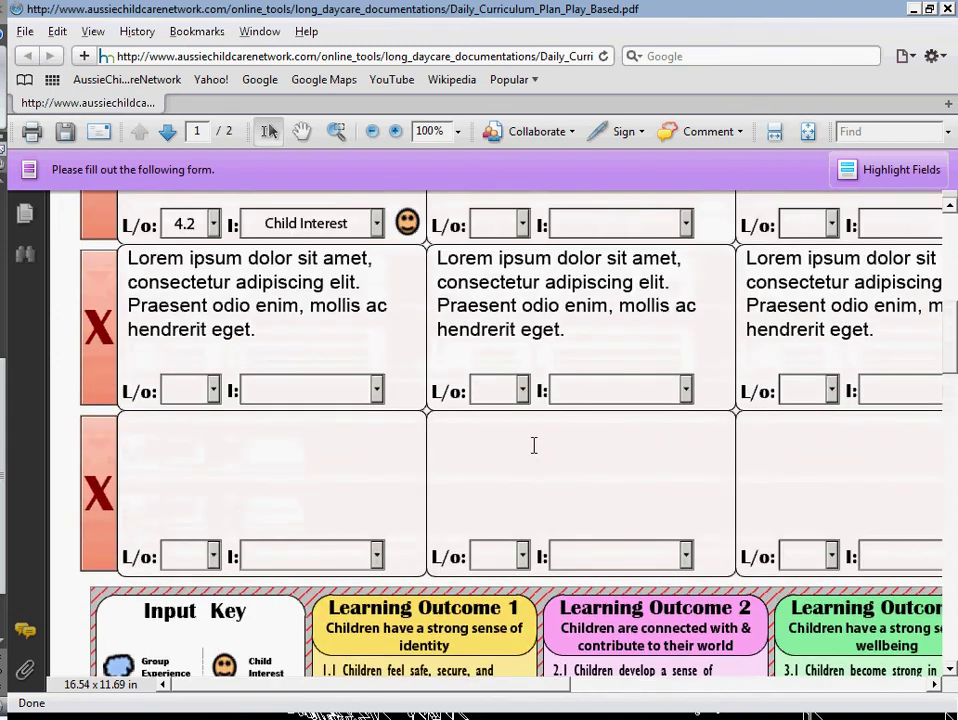
pyautogui.click(370, 132)
pyautogui.click(370, 132)
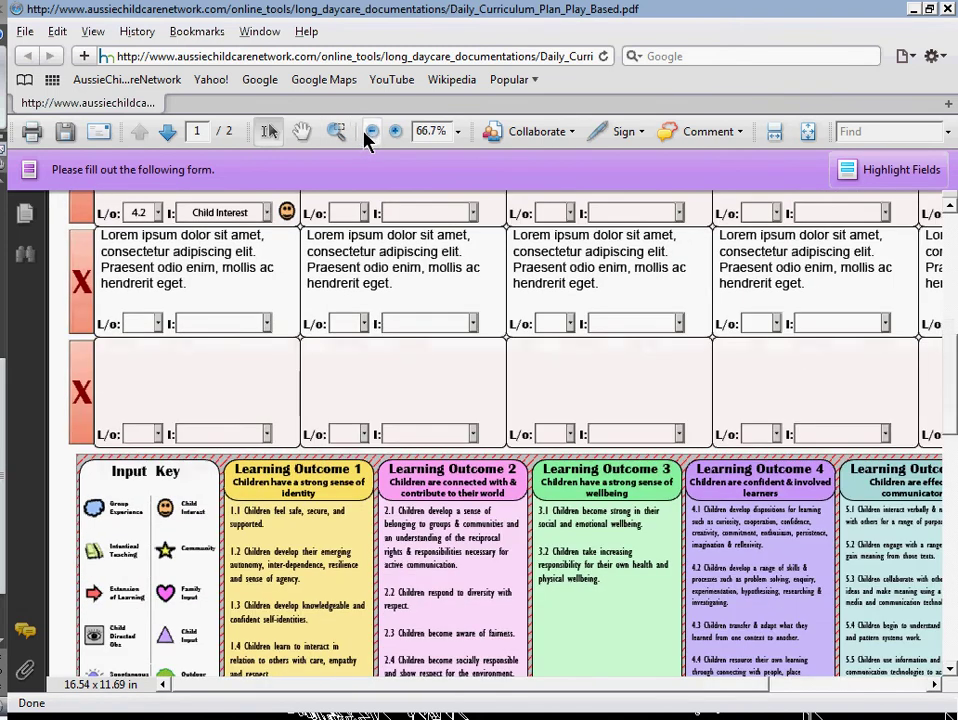
pyautogui.scroll(1, 928, 428)
pyautogui.scroll(3, 928, 428)
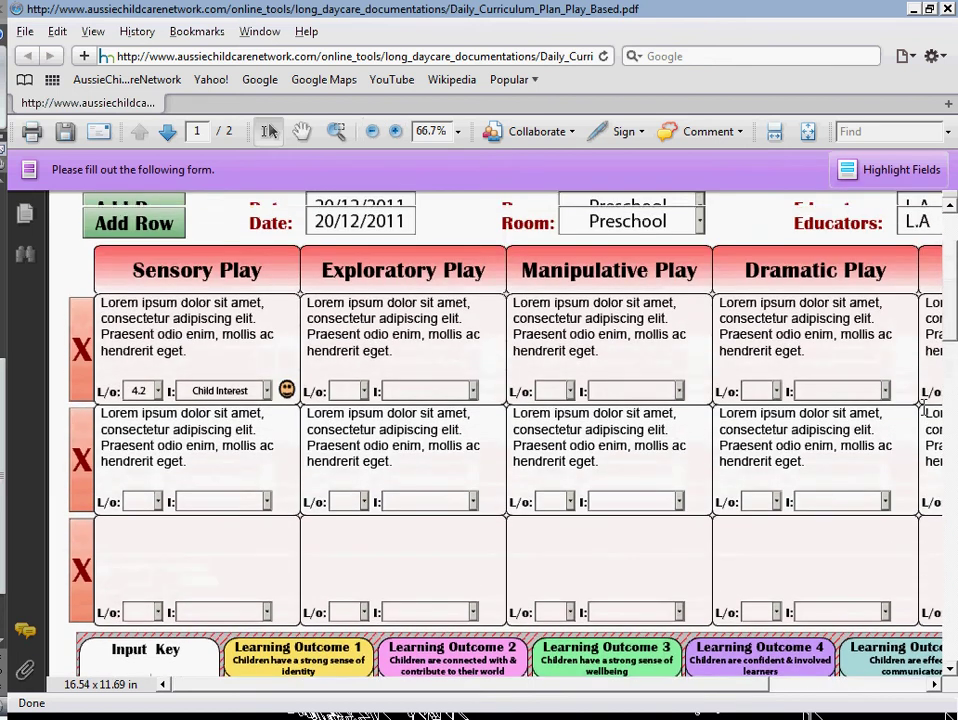
pyautogui.click(372, 132)
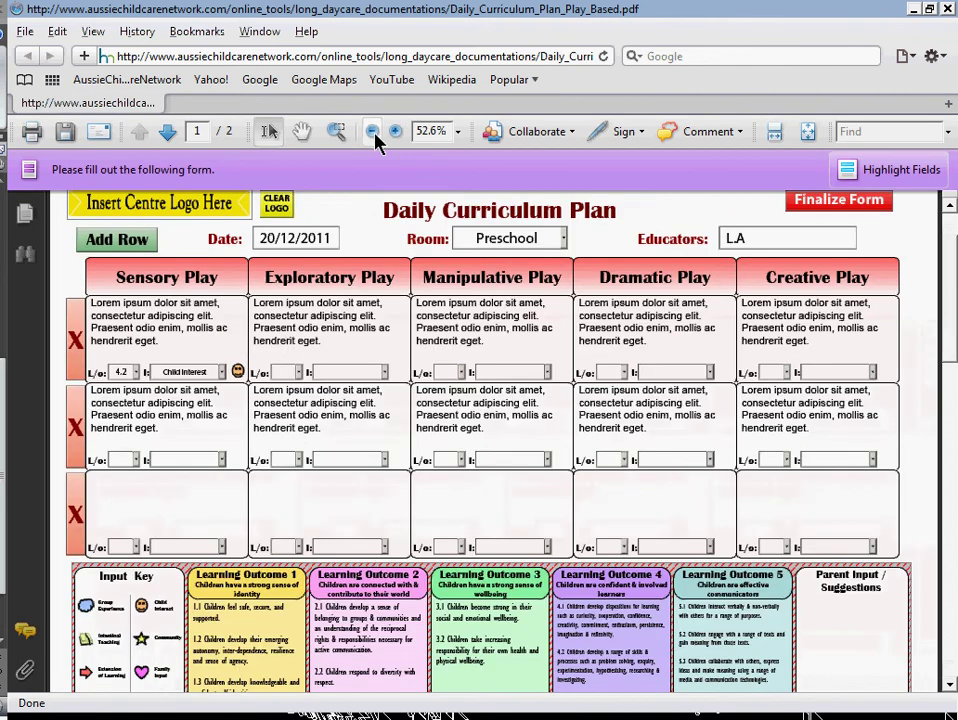
# Step: In row 1, set Exploratory Play to 2.3 Family Input and Manipulative Play to 4.3 Community
pyautogui.click(292, 372)
pyautogui.click(285, 451)
pyautogui.click(401, 372)
pyautogui.click(365, 452)
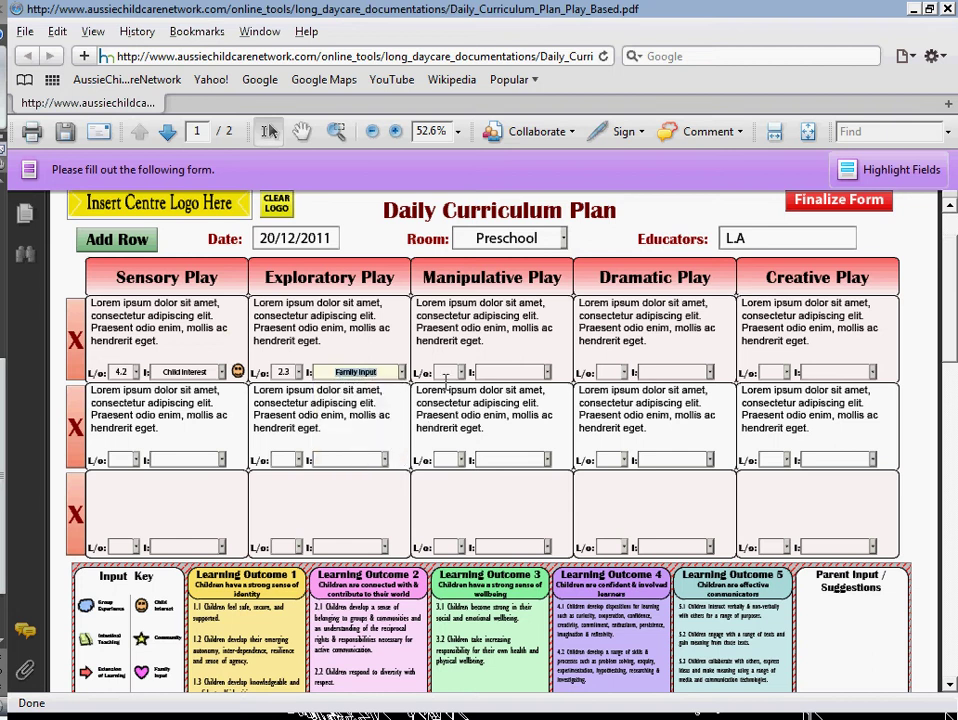
pyautogui.click(461, 375)
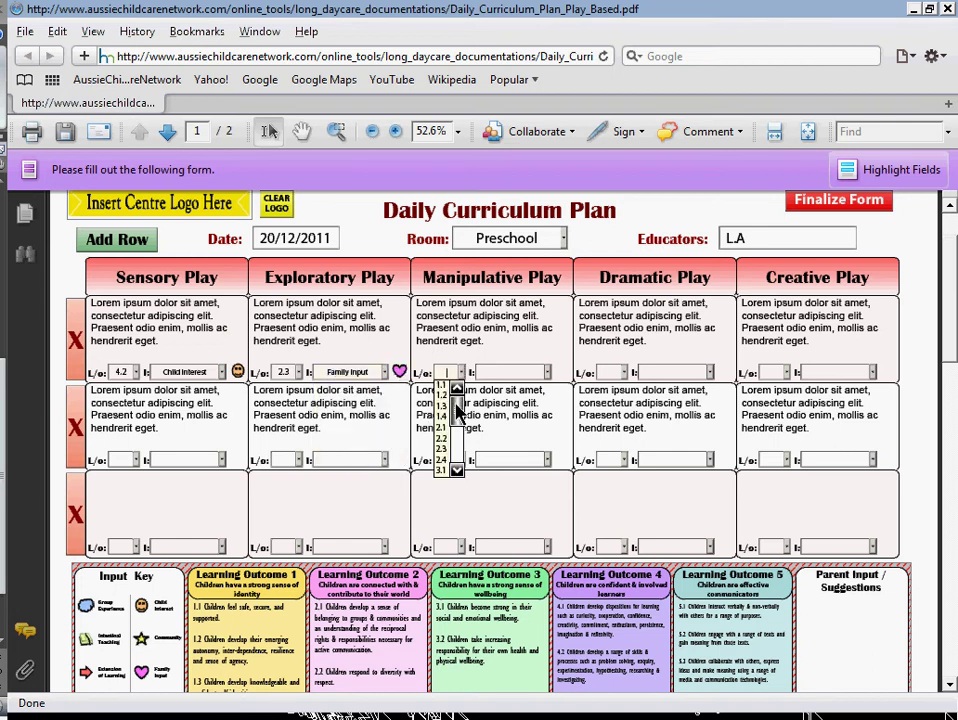
pyautogui.scroll(-1, 448, 430)
pyautogui.scroll(-3, 446, 410)
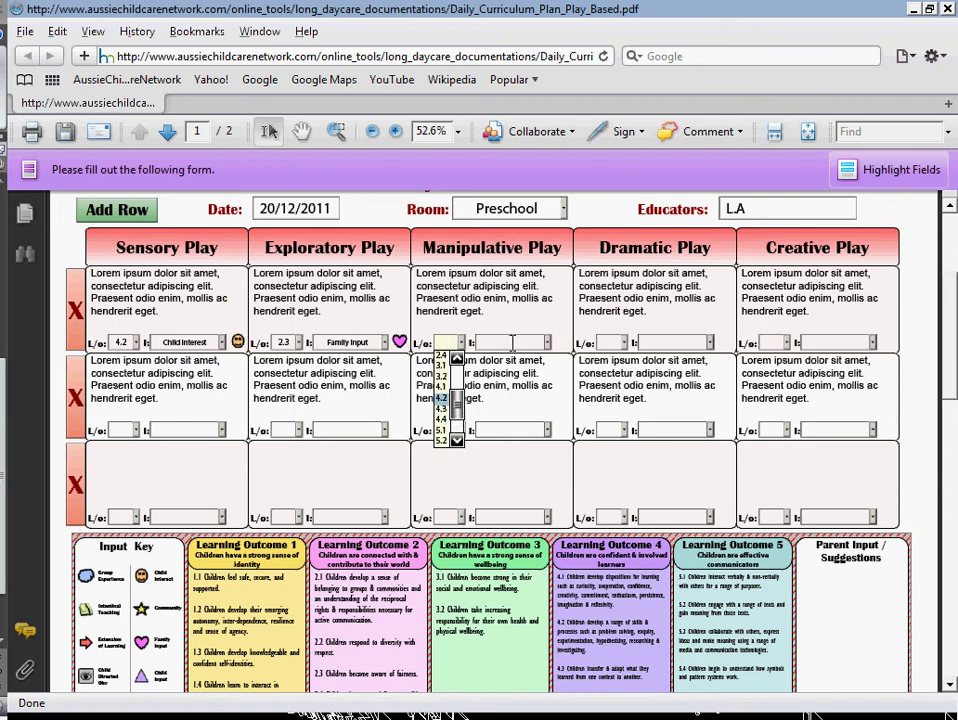
pyautogui.click(441, 409)
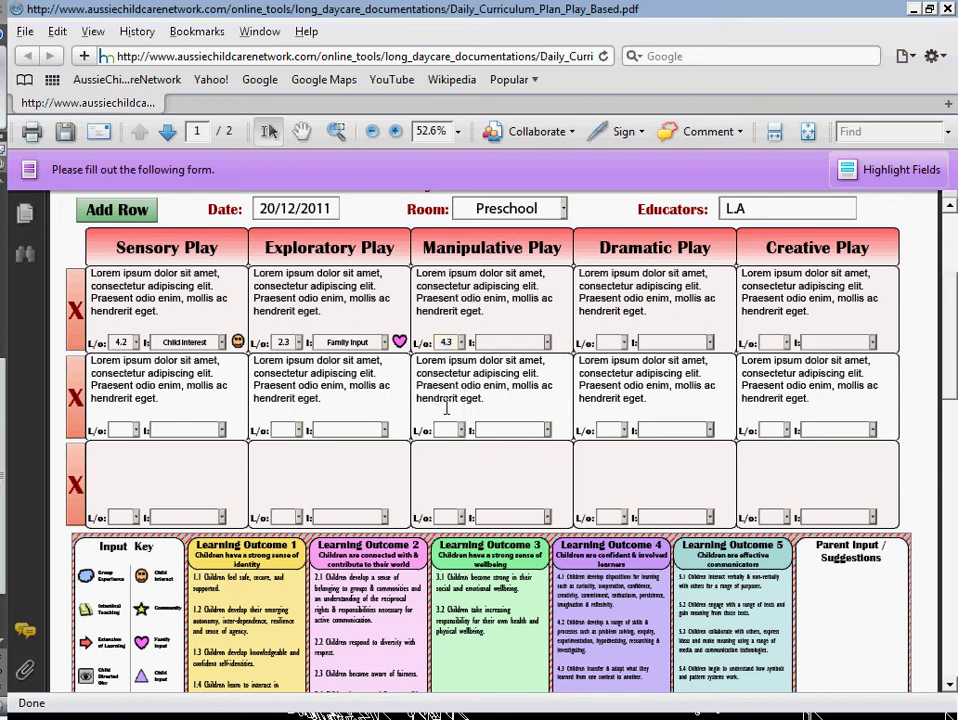
pyautogui.click(545, 339)
pyautogui.click(564, 342)
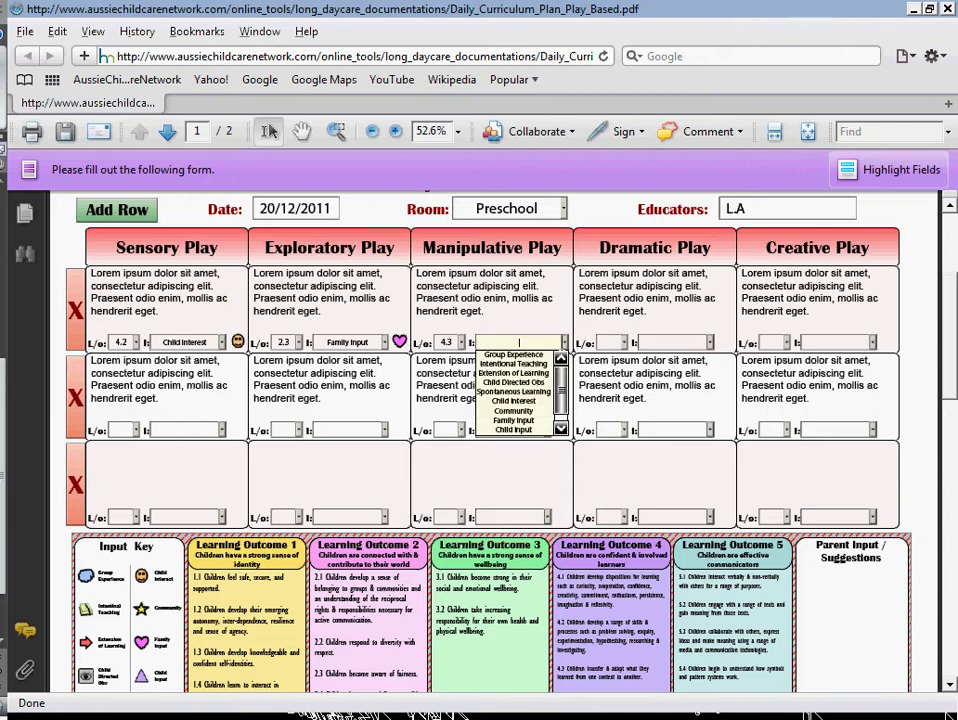
pyautogui.click(540, 410)
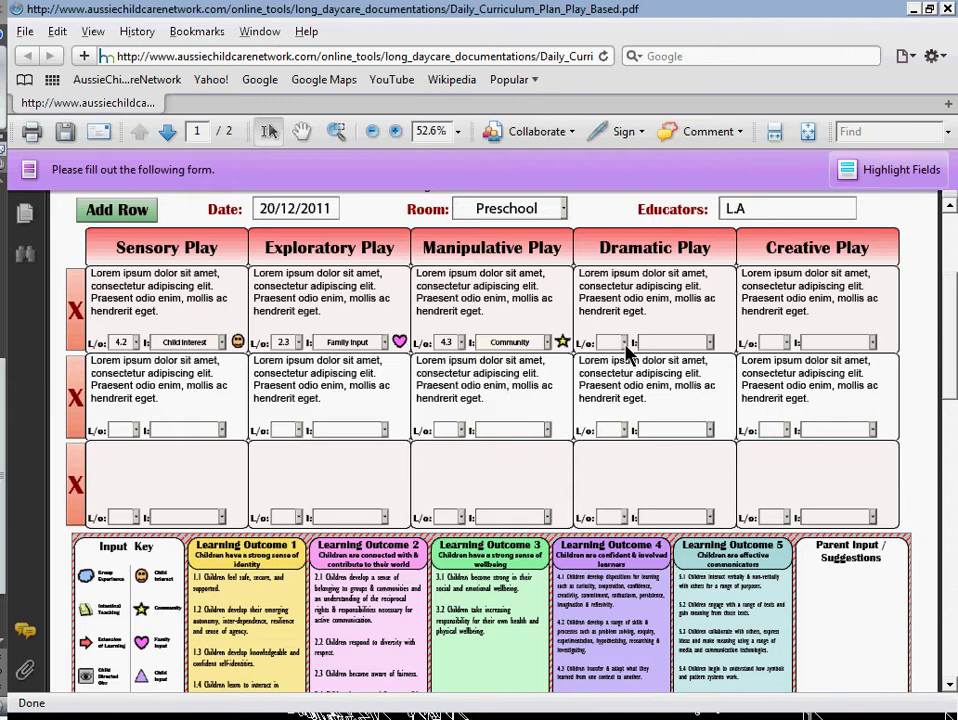
# Step: In row 1, set Dramatic Play to 2.1 Family Input and Creative Play to 2.3 Child Interest
pyautogui.click(622, 344)
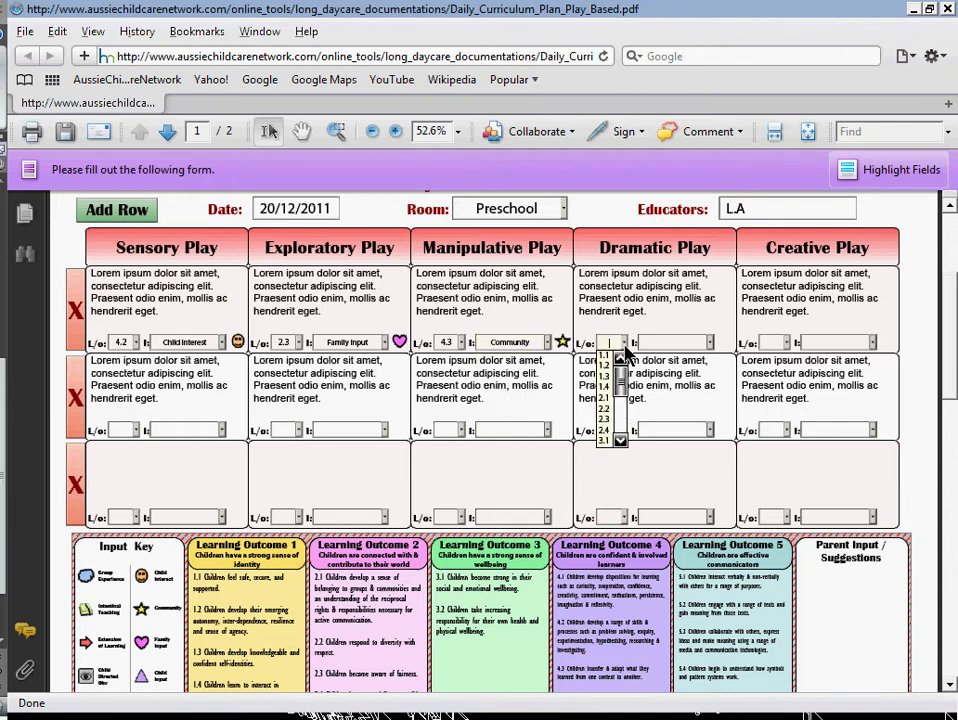
pyautogui.click(613, 396)
pyautogui.click(682, 342)
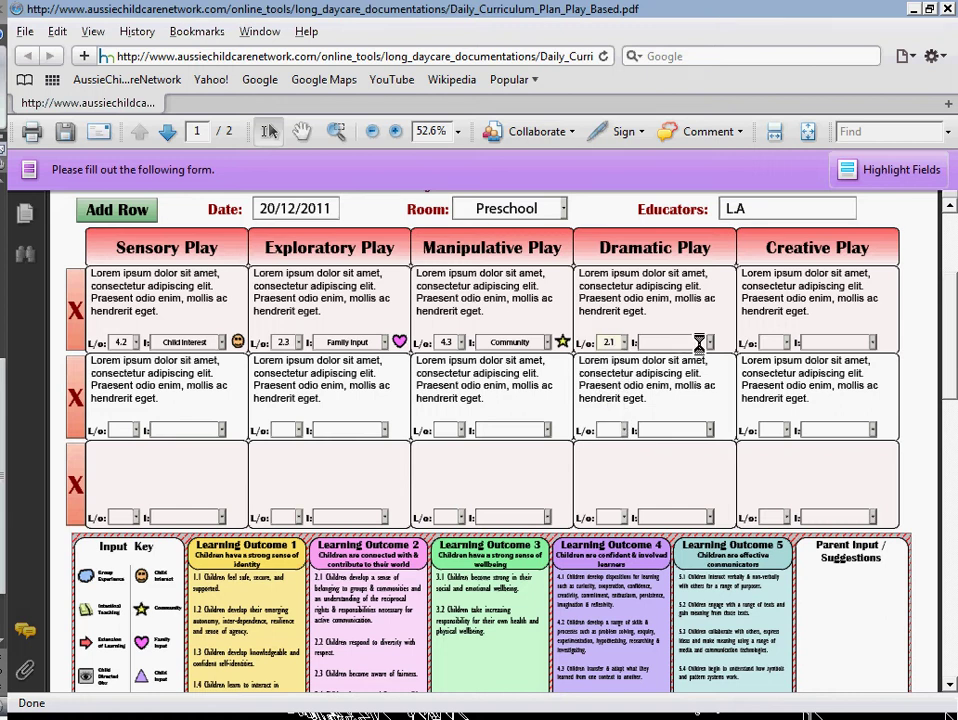
pyautogui.click(727, 342)
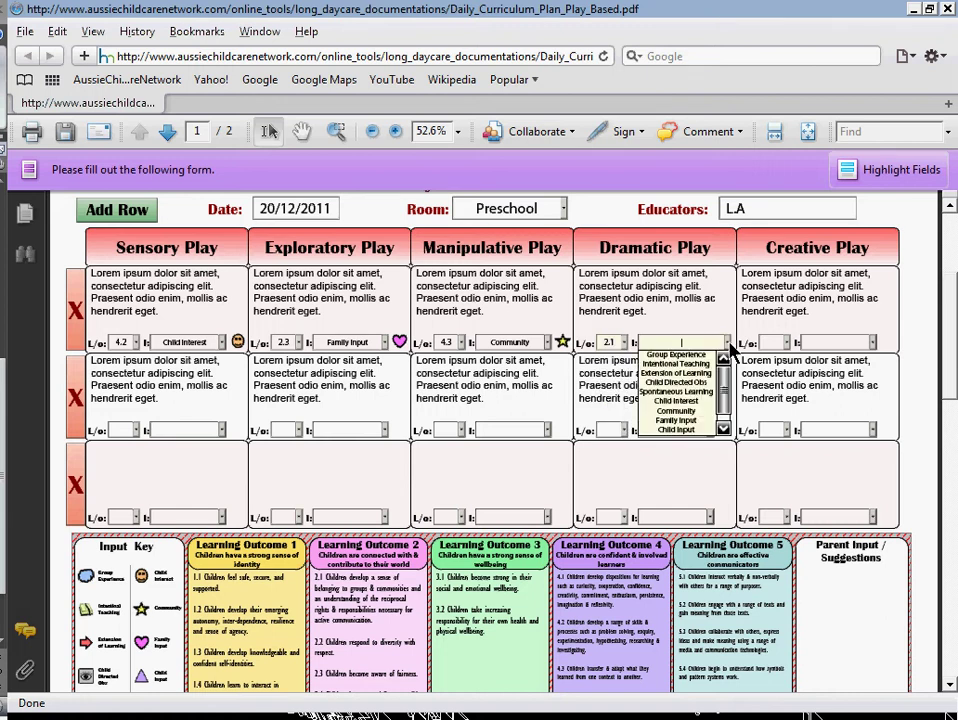
pyautogui.scroll(-1, 688, 420)
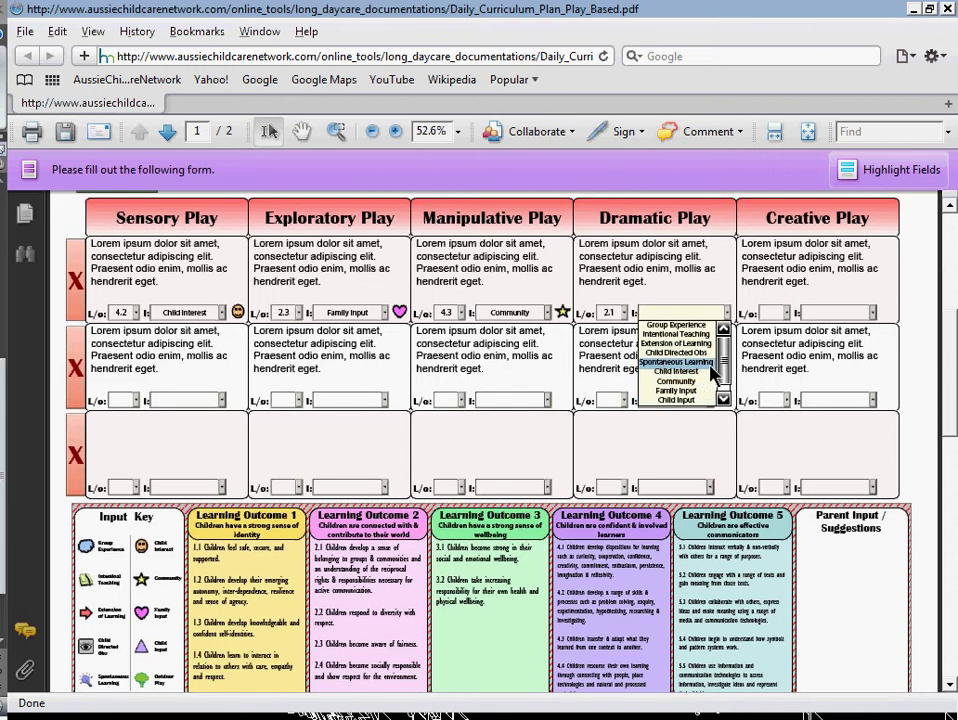
pyautogui.scroll(-1, 724, 385)
pyautogui.click(714, 381)
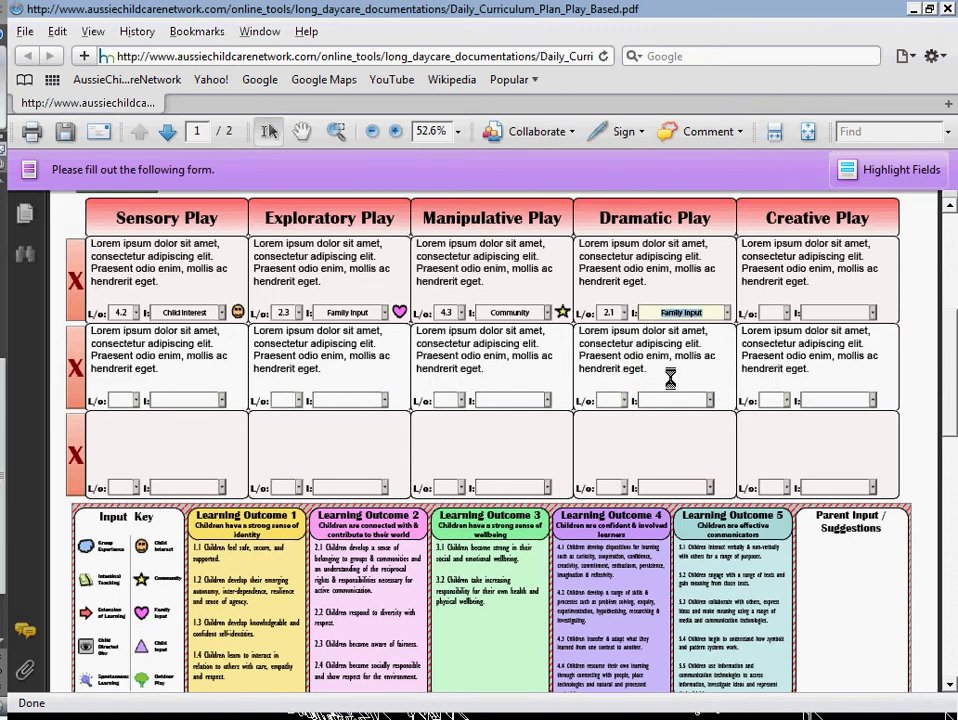
pyautogui.click(786, 312)
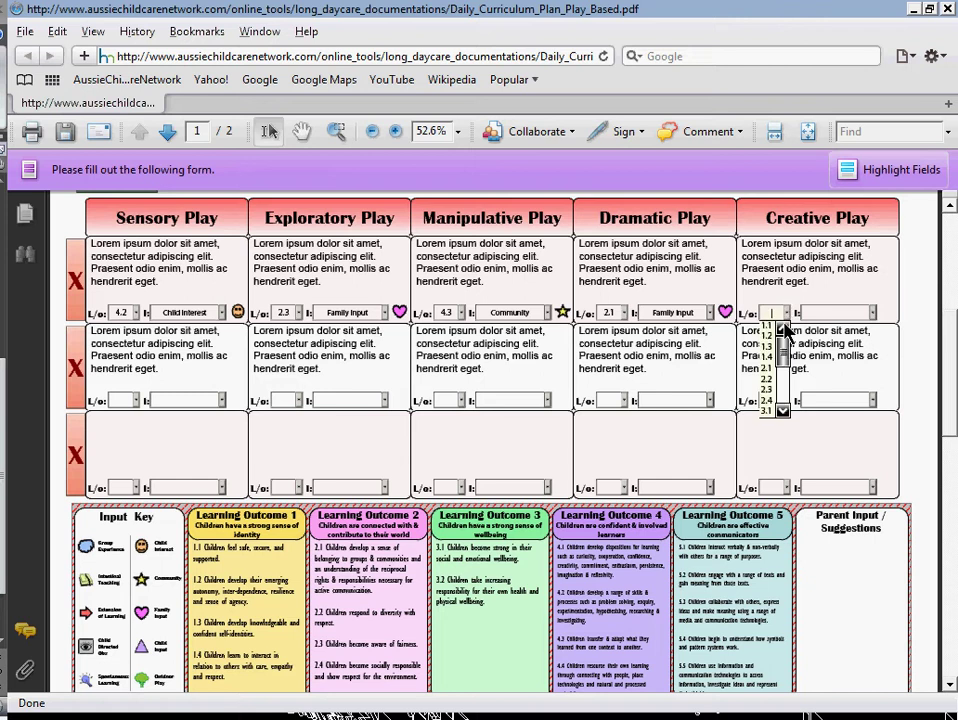
pyautogui.click(770, 389)
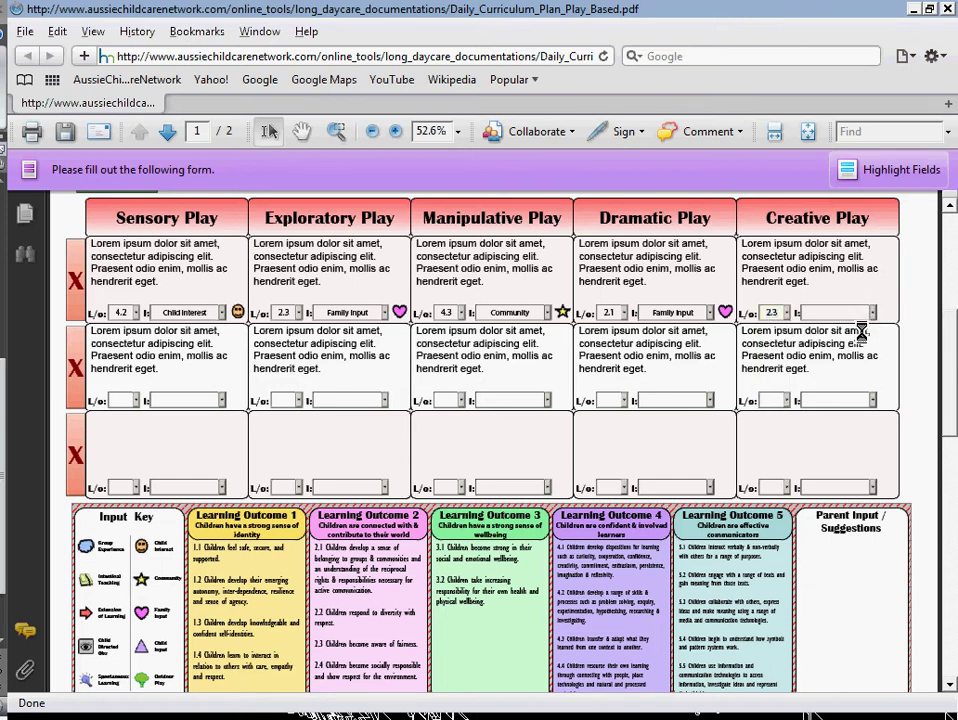
pyautogui.click(851, 313)
pyautogui.click(889, 314)
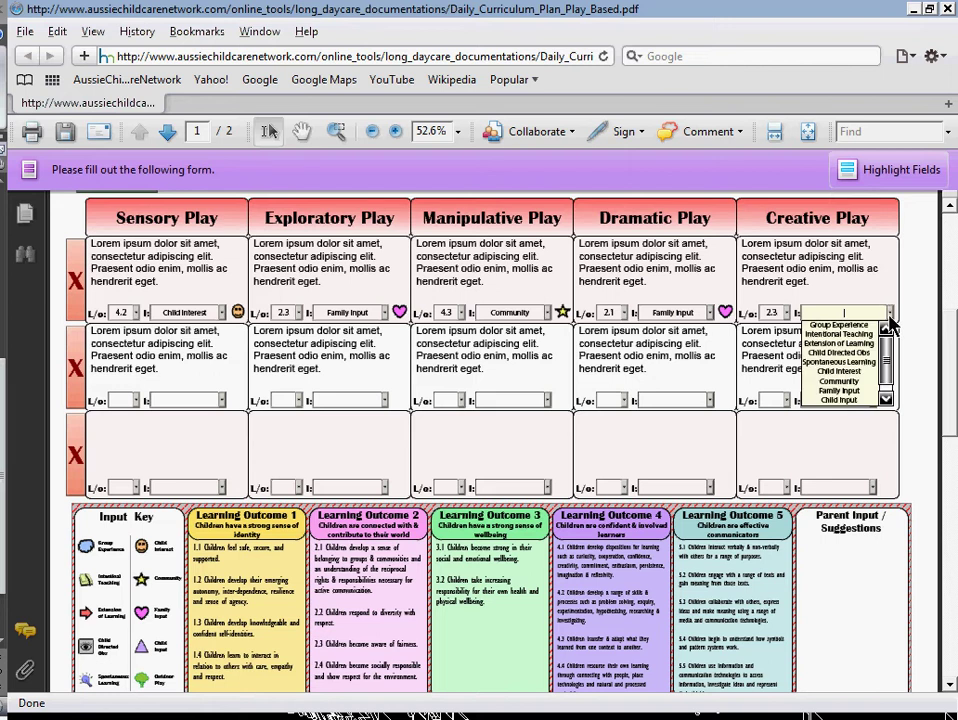
pyautogui.click(839, 372)
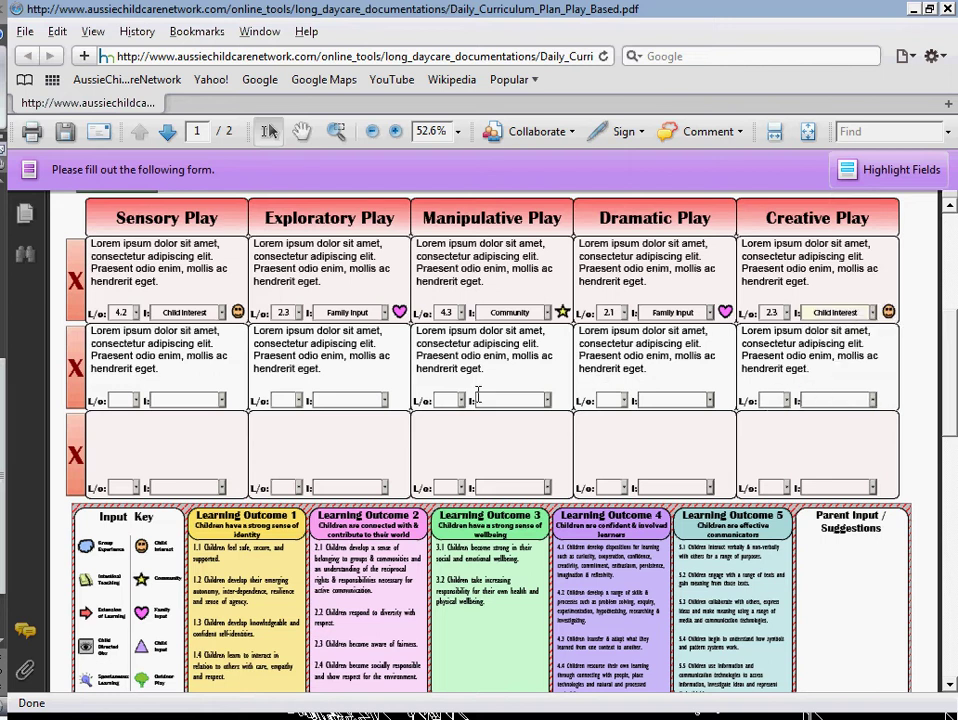
pyautogui.scroll(1, 467, 390)
pyautogui.scroll(2, 450, 410)
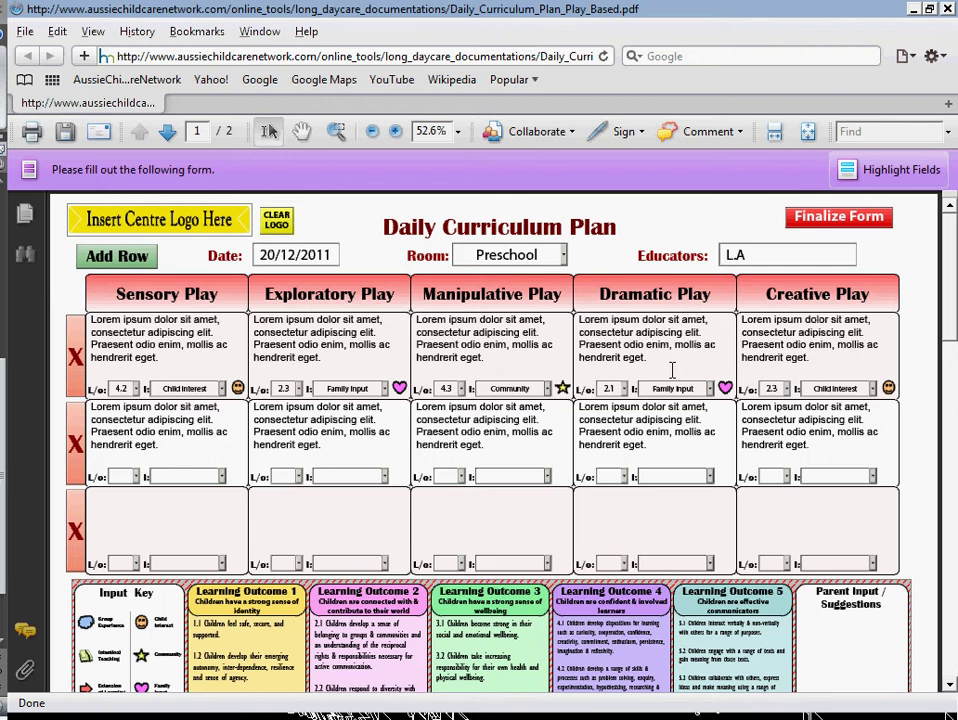
# Step: Zoom out to 41.4%, delete the empty third row with Yes, then add a new row
pyautogui.click(372, 133)
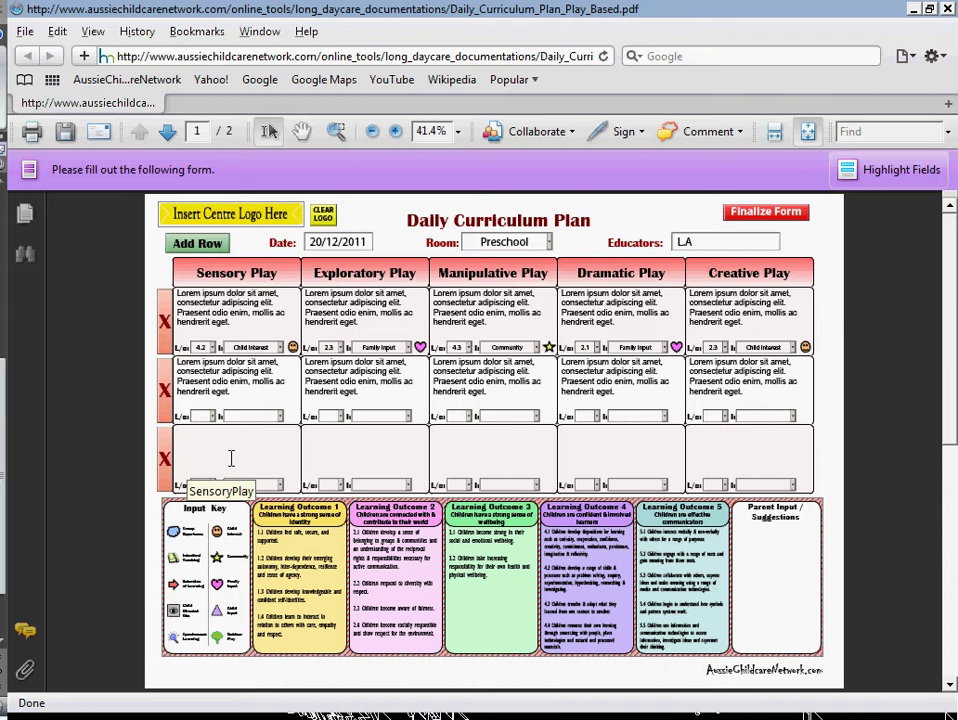
pyautogui.click(165, 462)
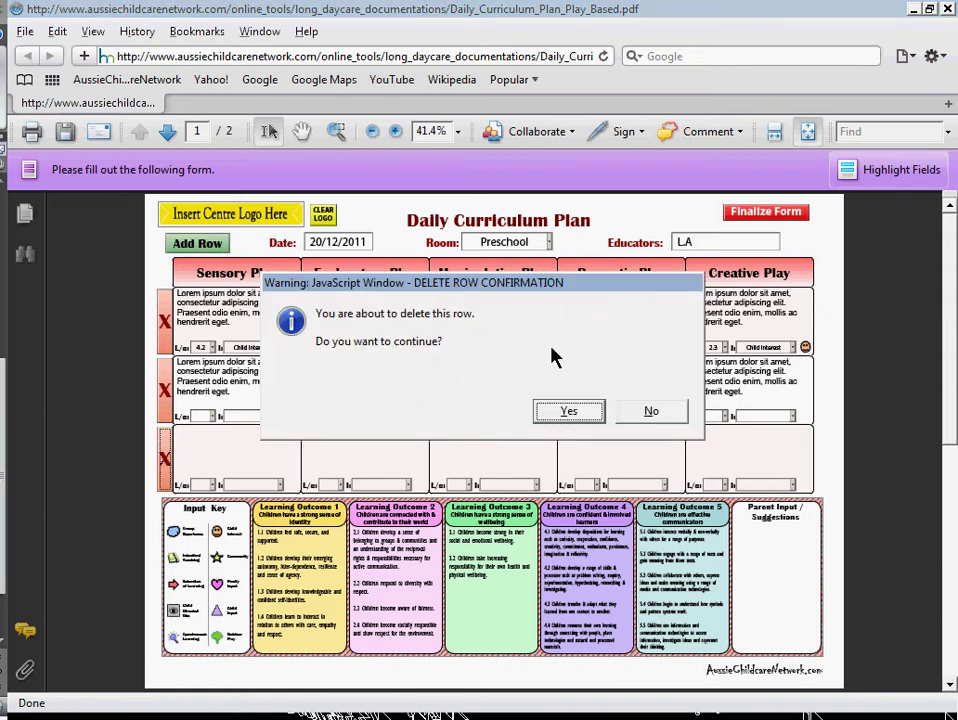
pyautogui.click(565, 414)
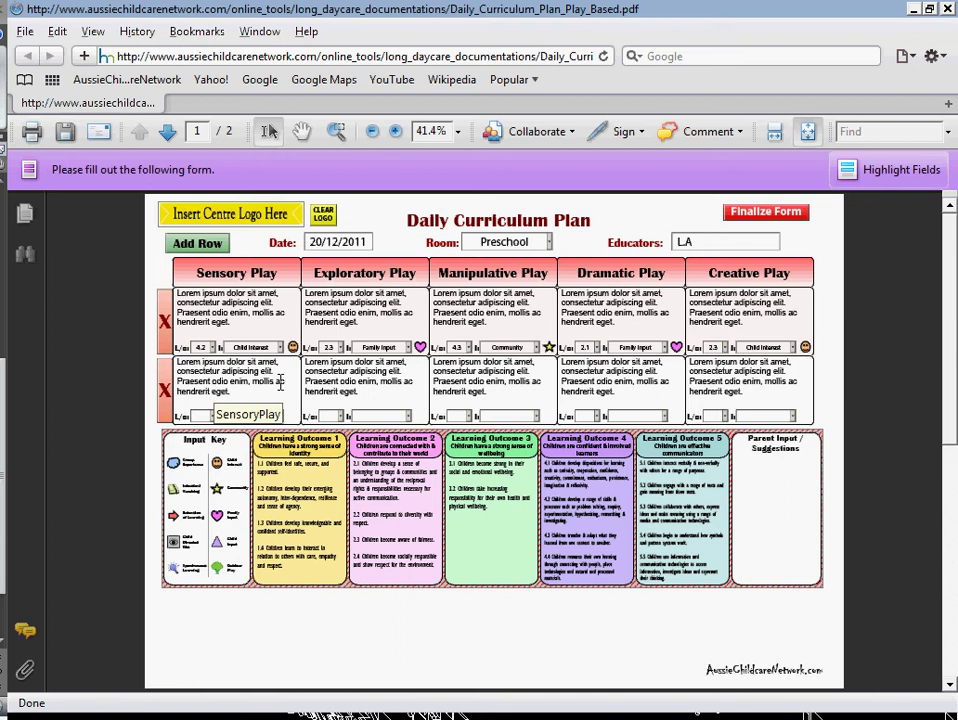
pyautogui.click(210, 244)
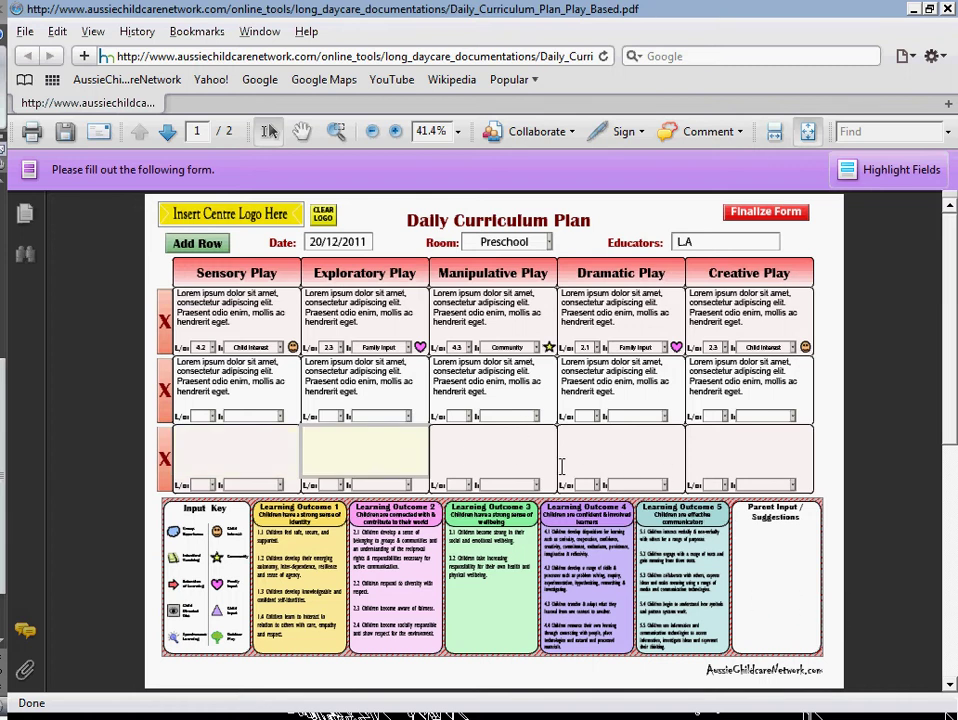
# Step: Zoom in and paste the Lorem ipsum paragraph into the Parent Input / Suggestions box
pyautogui.click(757, 546)
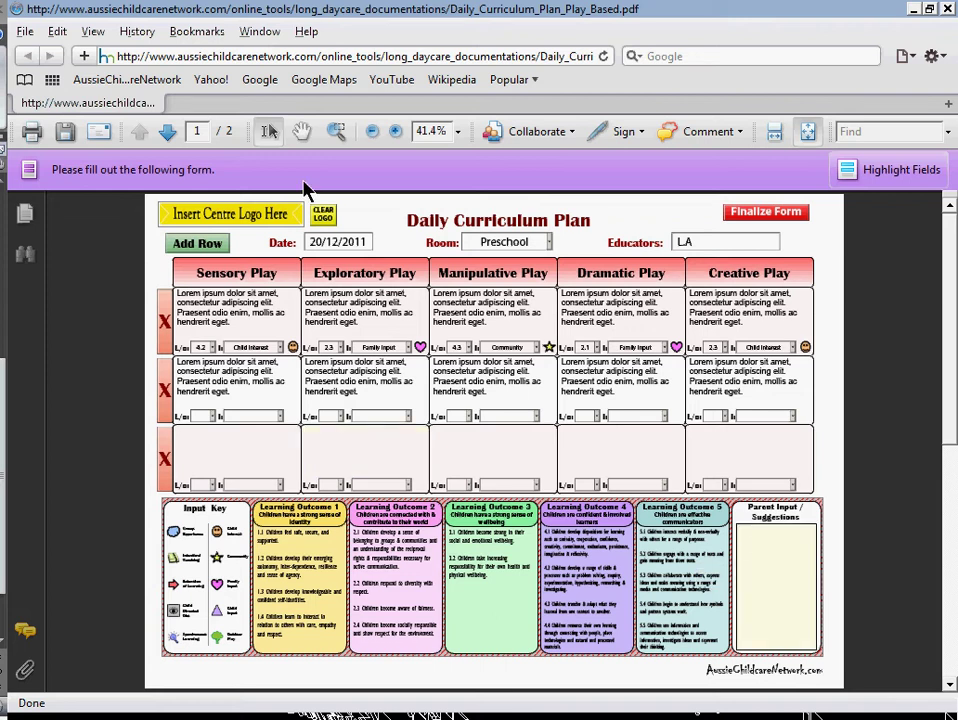
pyautogui.click(397, 137)
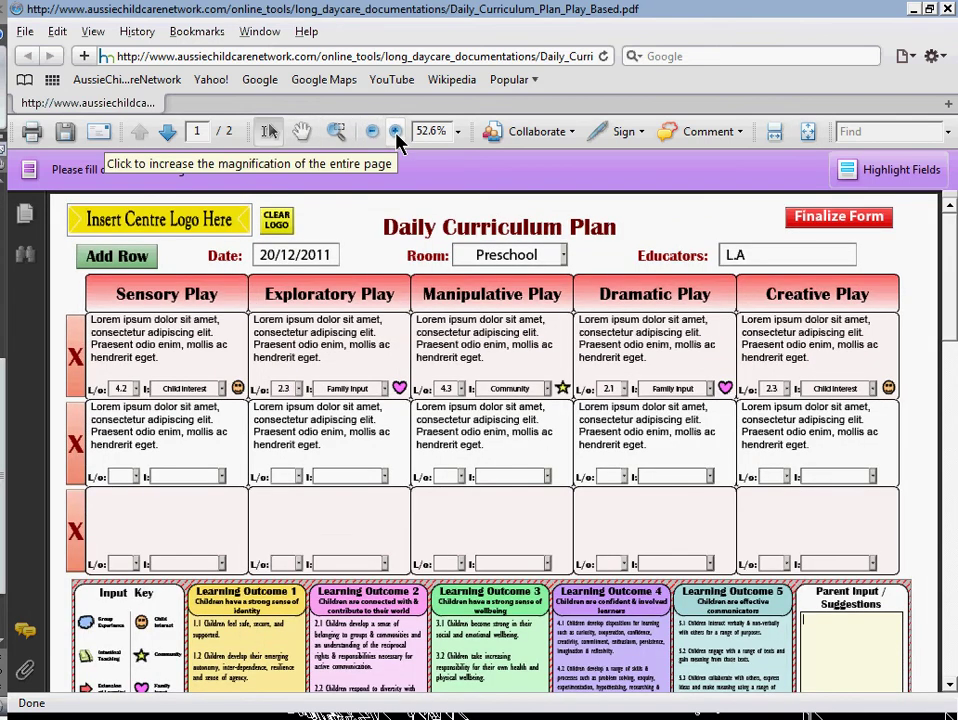
pyautogui.click(396, 132)
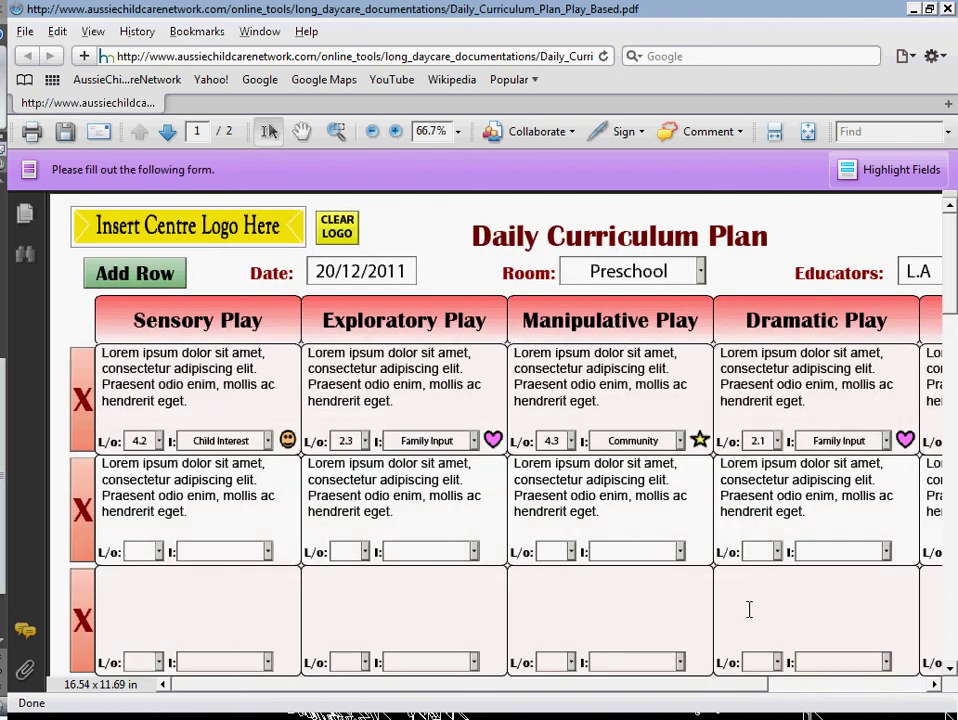
pyautogui.moveTo(667, 686); pyautogui.dragTo(835, 690)
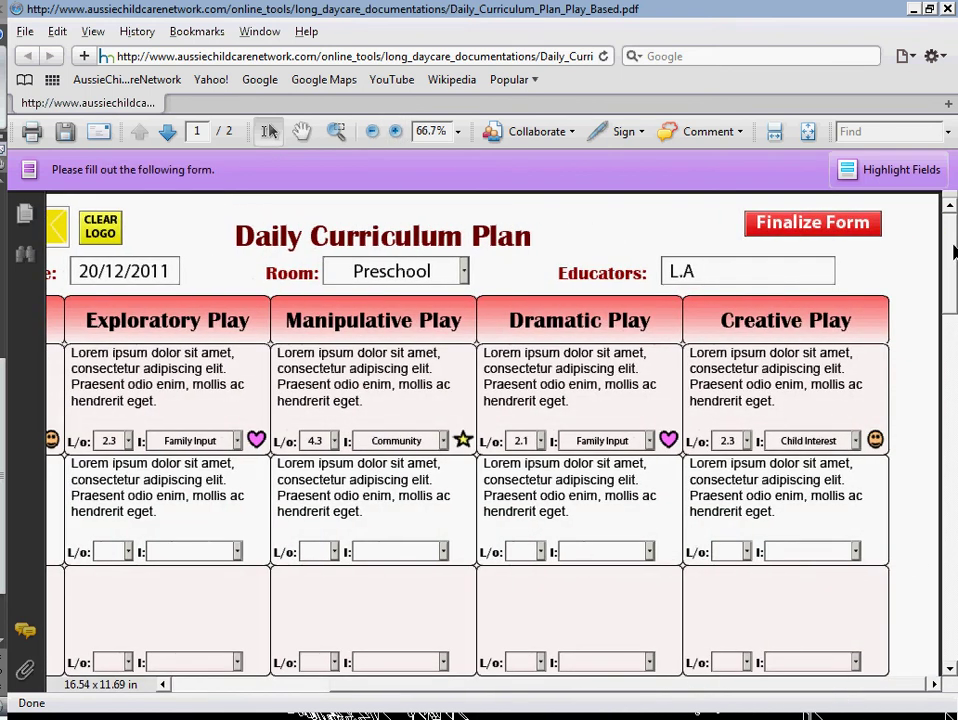
pyautogui.moveTo(954, 340); pyautogui.dragTo(917, 423)
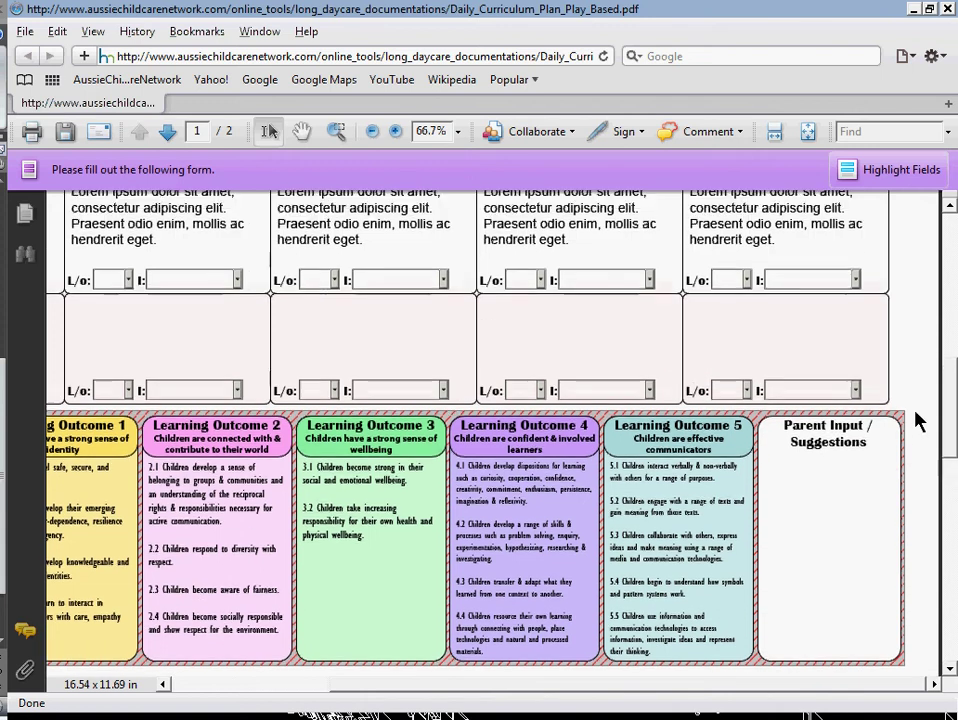
pyautogui.click(819, 498)
pyautogui.write('Lorem ipsum dolor sit amet, consectetur adipiscing elit. Praesent odio enim, mollis ac hendrerit eget.')
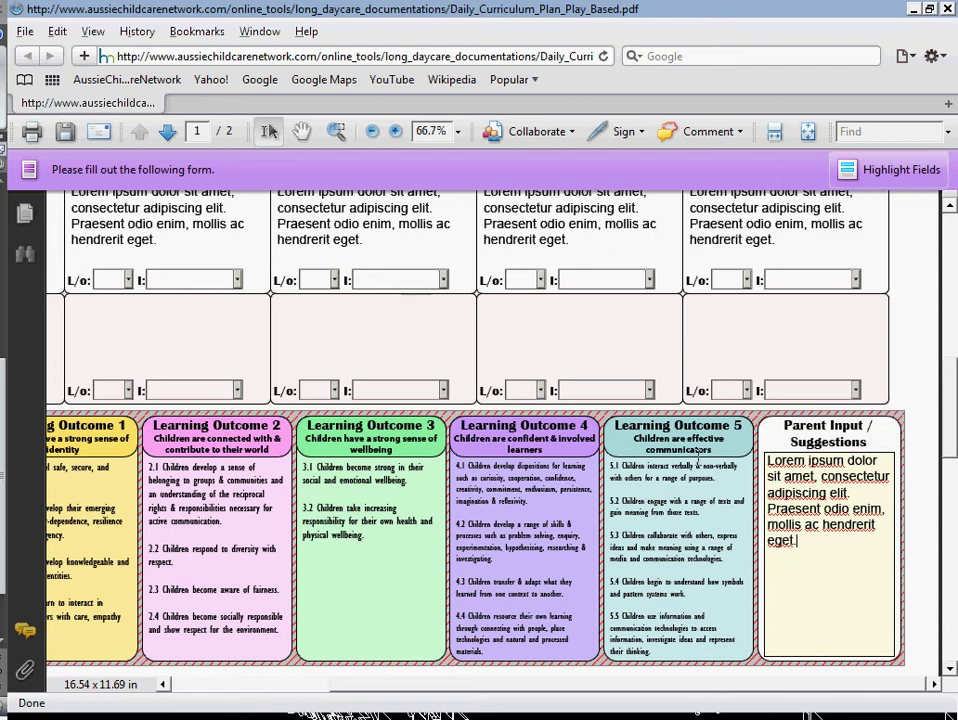
# Step: Zoom back out and scroll down to page 2's Curriculum Reflection Questions
pyautogui.moveTo(640, 690); pyautogui.dragTo(542, 690)
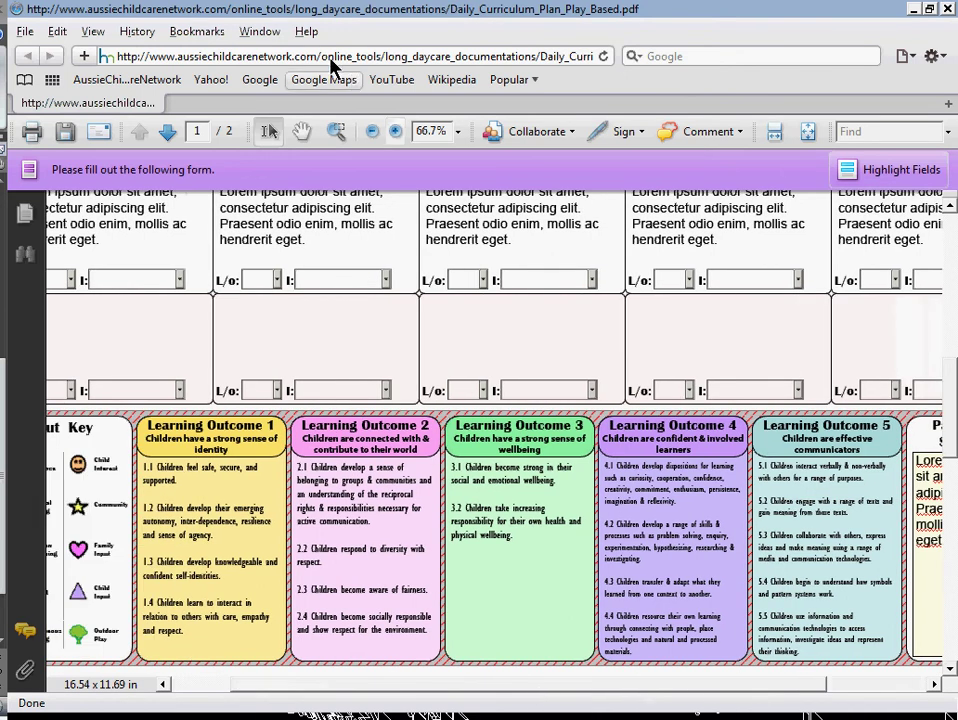
pyautogui.click(373, 132)
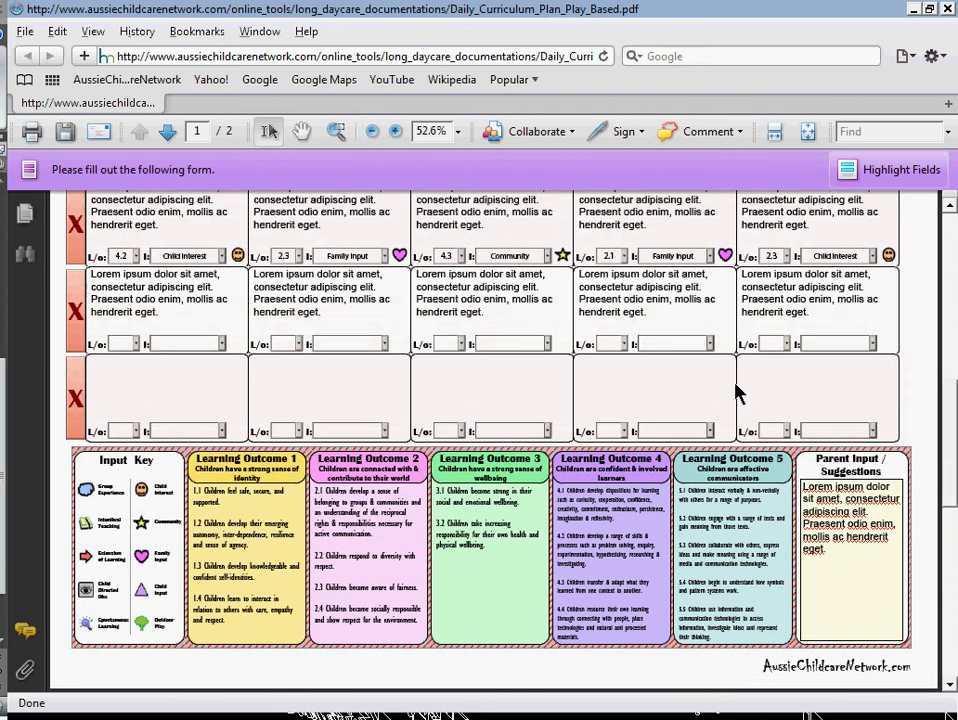
pyautogui.scroll(-3, 737, 390)
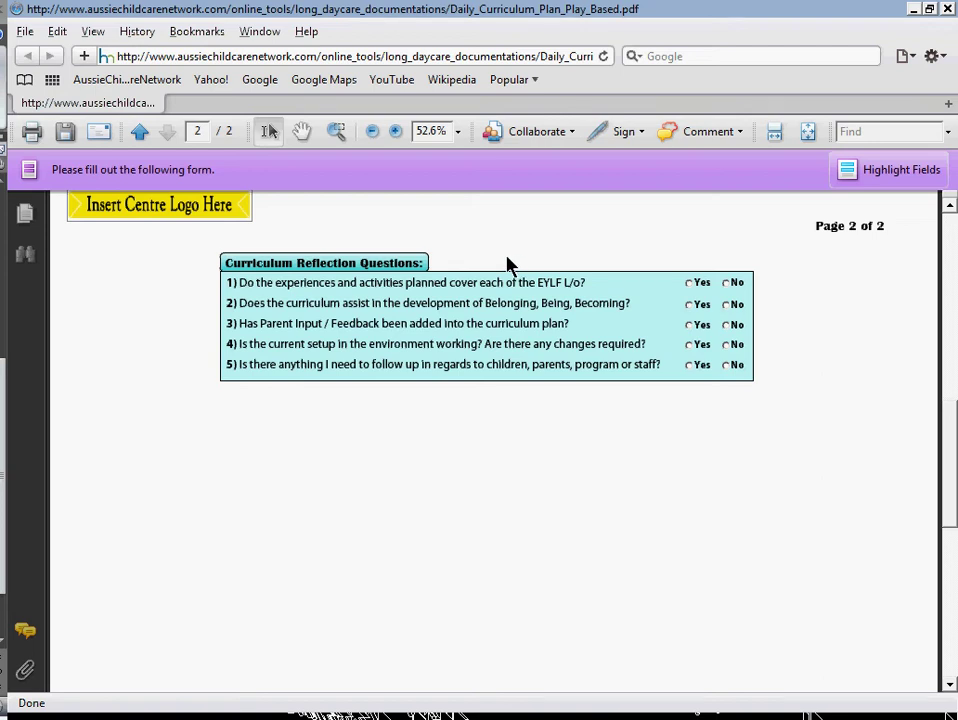
# Step: Answer reflection questions 1, 2 and 3 with Yes
pyautogui.click(688, 284)
pyautogui.click(688, 305)
pyautogui.click(688, 325)
pyautogui.scroll(5, 733, 319)
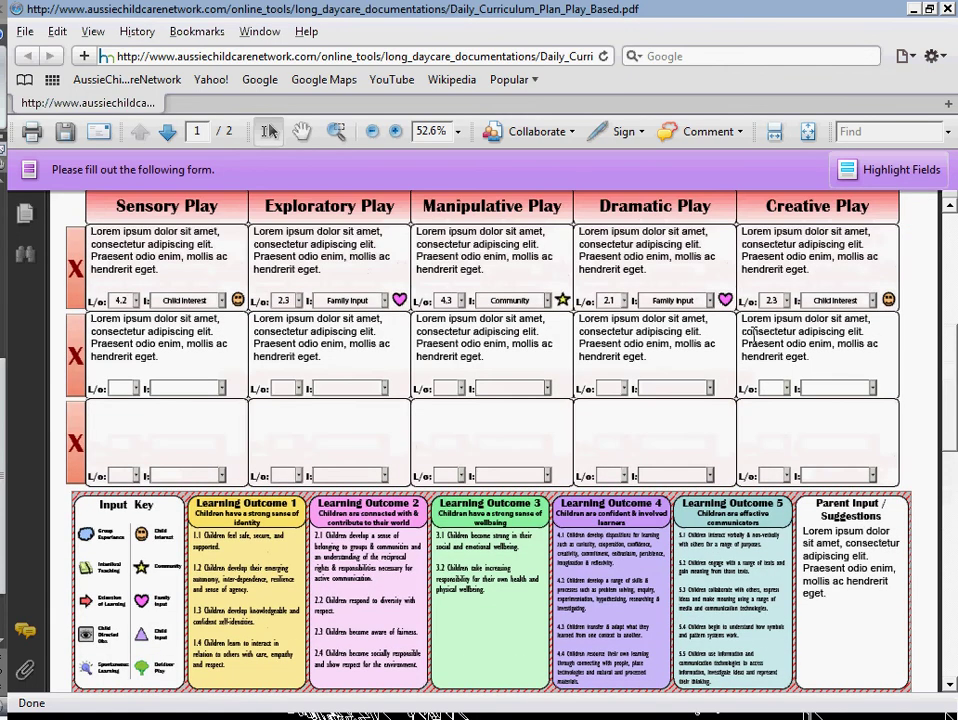
pyautogui.moveTo(948, 420); pyautogui.dragTo(950, 566)
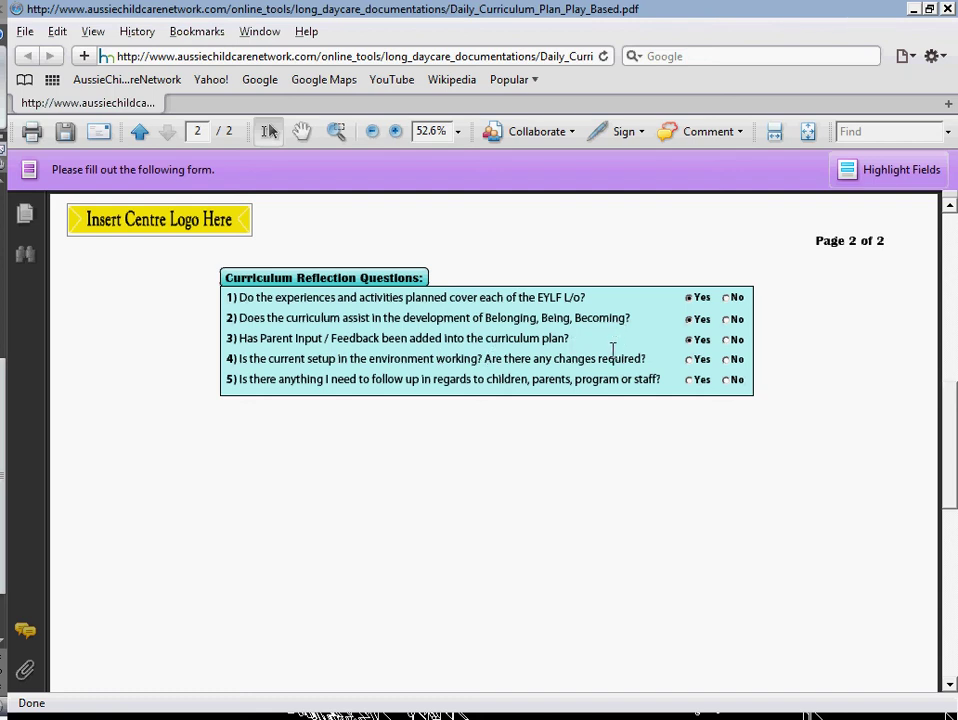
# Step: Answer questions 4 and 5 with Yes and paste Lorem ipsum comments under each
pyautogui.click(689, 362)
pyautogui.click(600, 380)
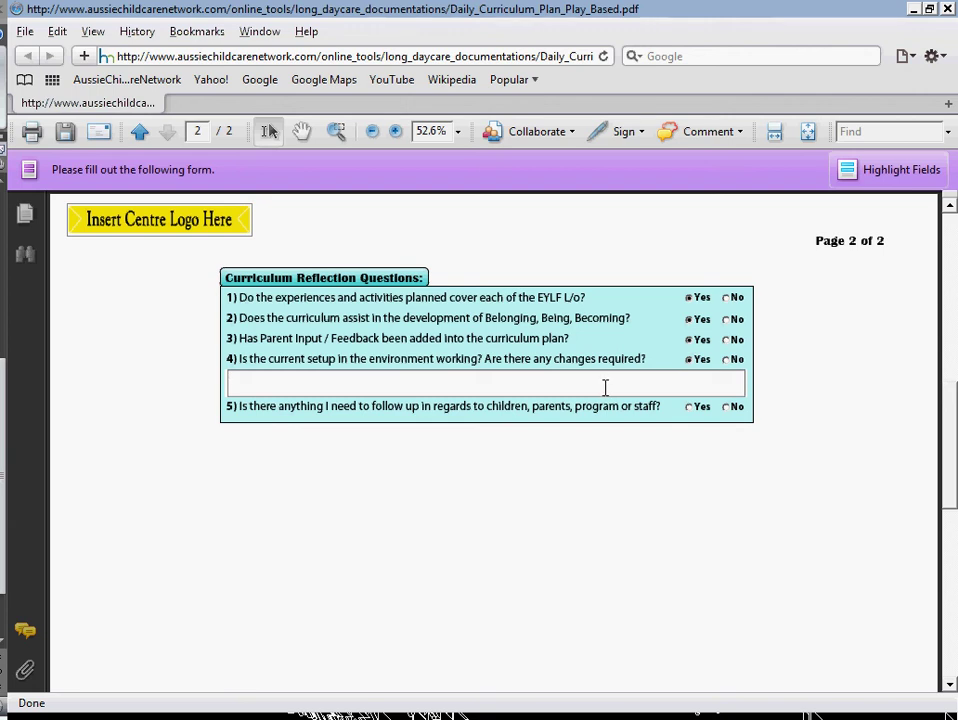
pyautogui.write('Lorem ipsum dolor sit amet, consectetur adipiscing elit. Praesent odio enim, mollis ac hendrerit eget.')
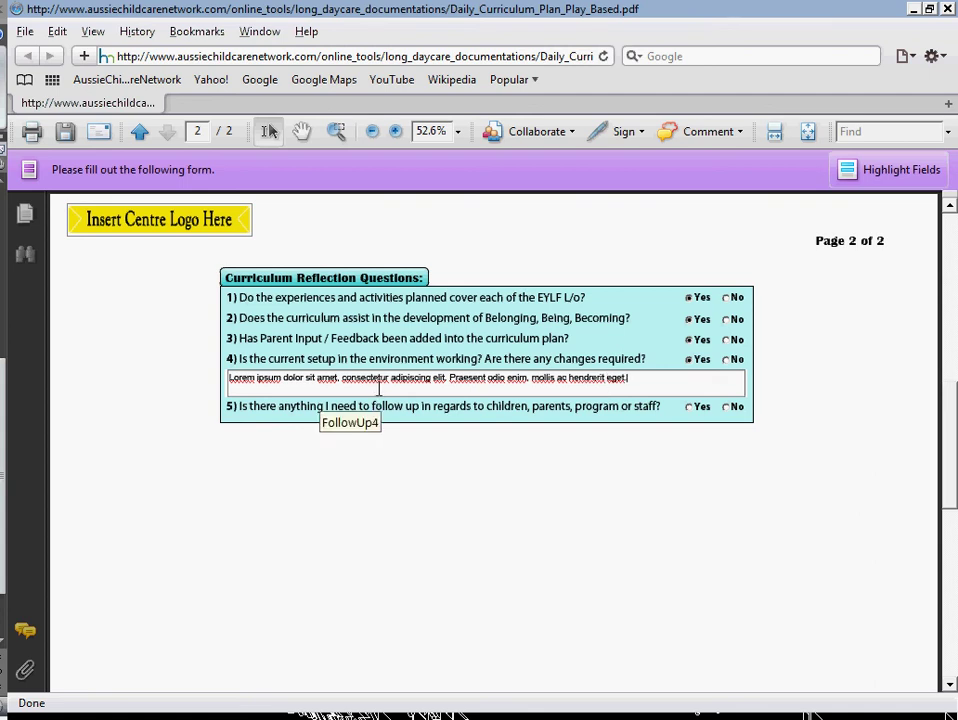
pyautogui.click(688, 407)
pyautogui.click(656, 426)
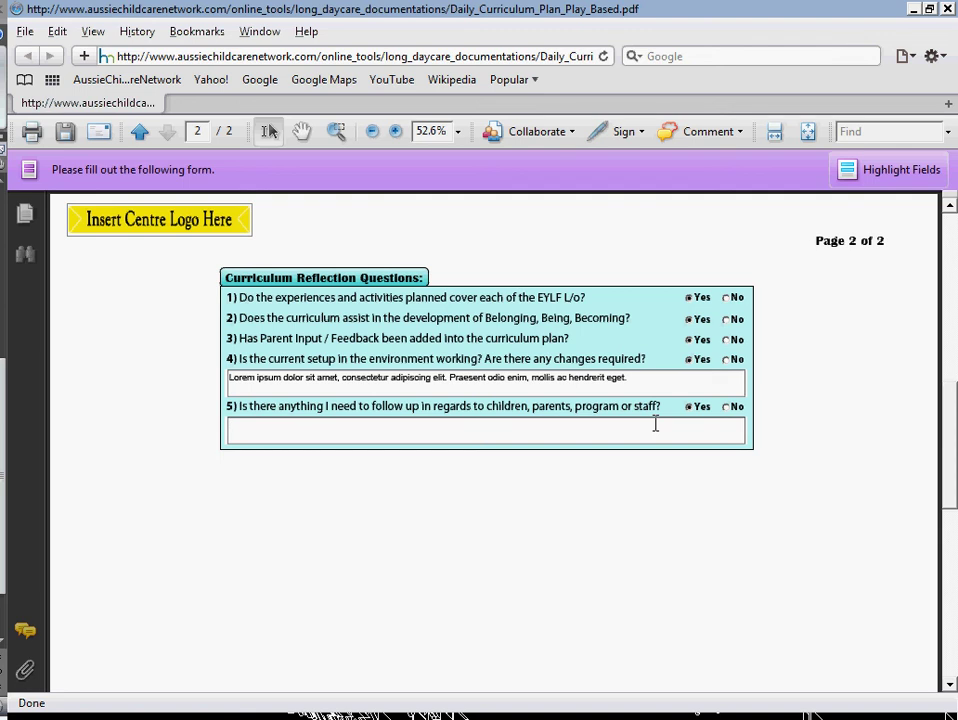
pyautogui.write('Lorem ipsum dolor sit amet, consectetur adipiscing elit. Praesent odio enim, mollis ac hendrerit eget.')
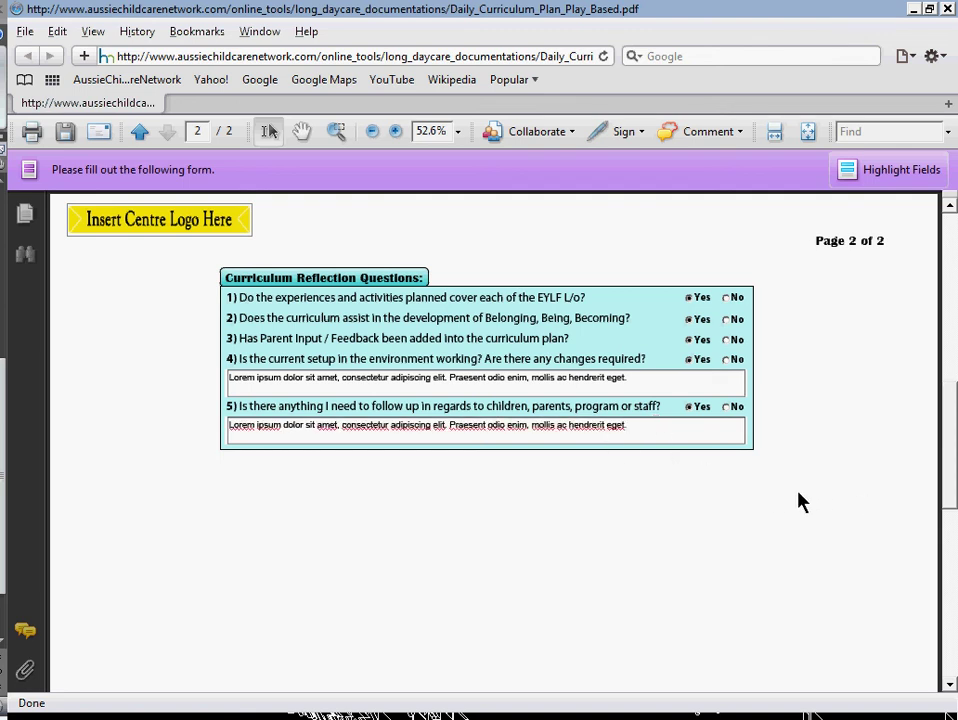
pyautogui.scroll(5, 786, 483)
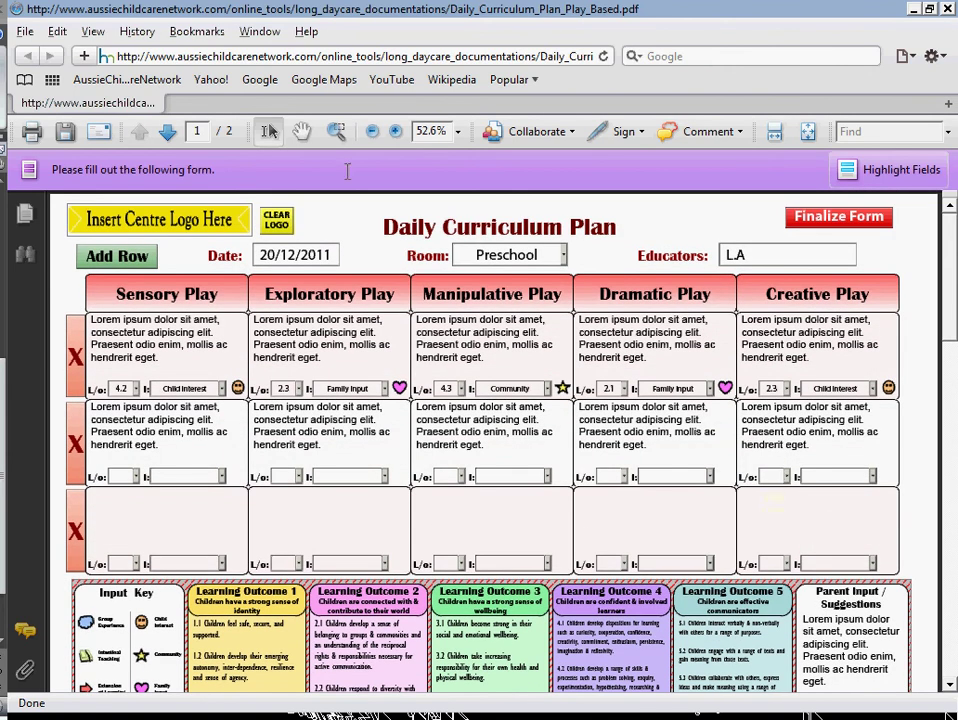
# Step: Insert accn_signature.jpg as the centre logo image
pyautogui.click(173, 218)
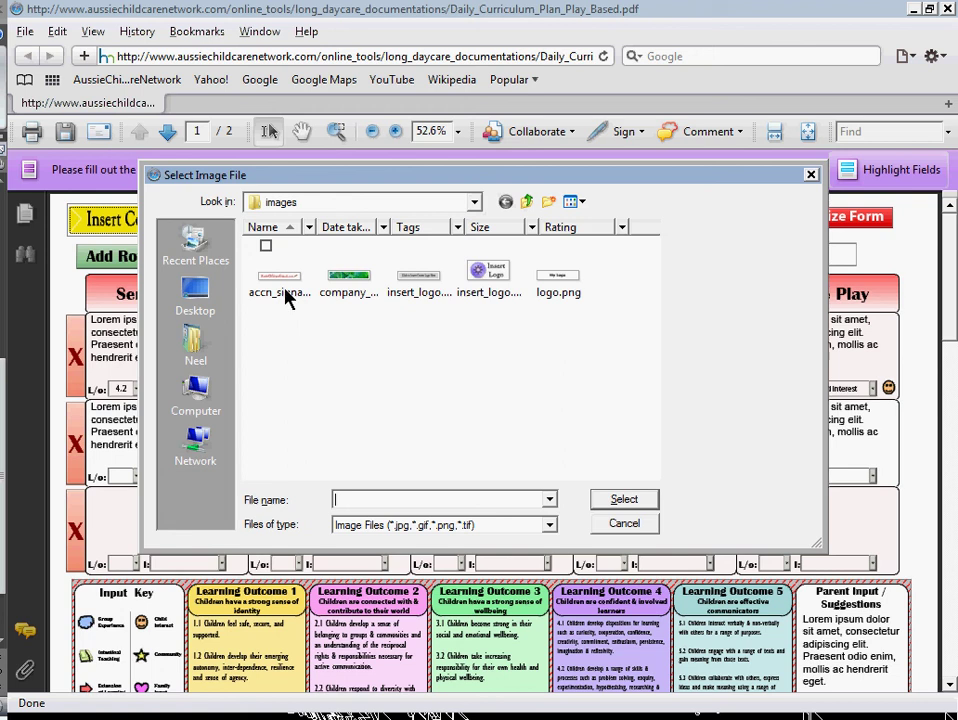
pyautogui.click(281, 289)
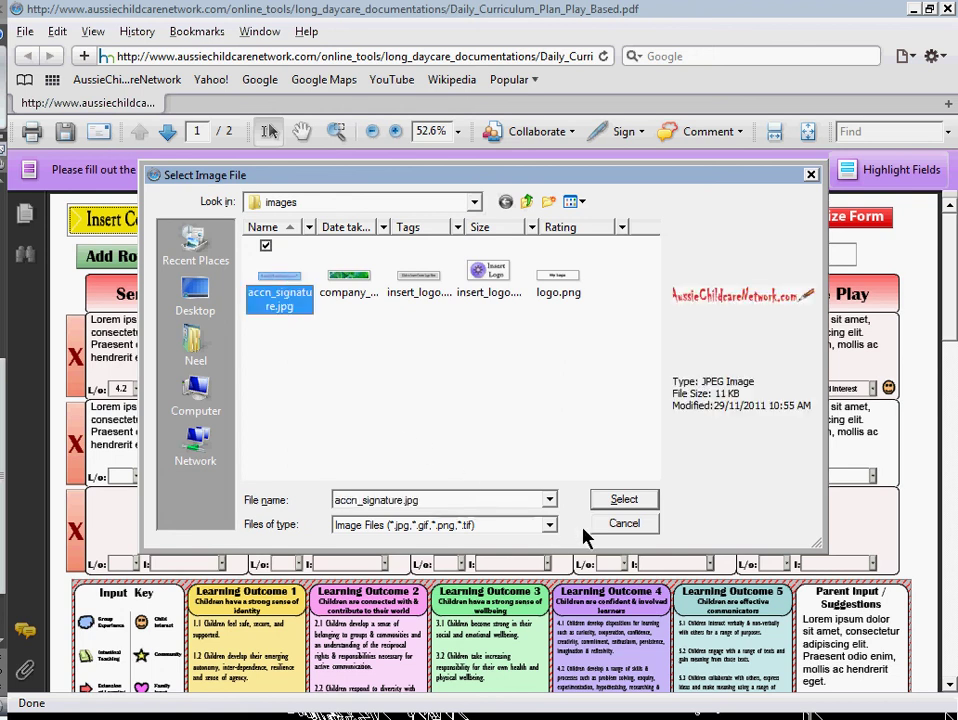
pyautogui.click(600, 499)
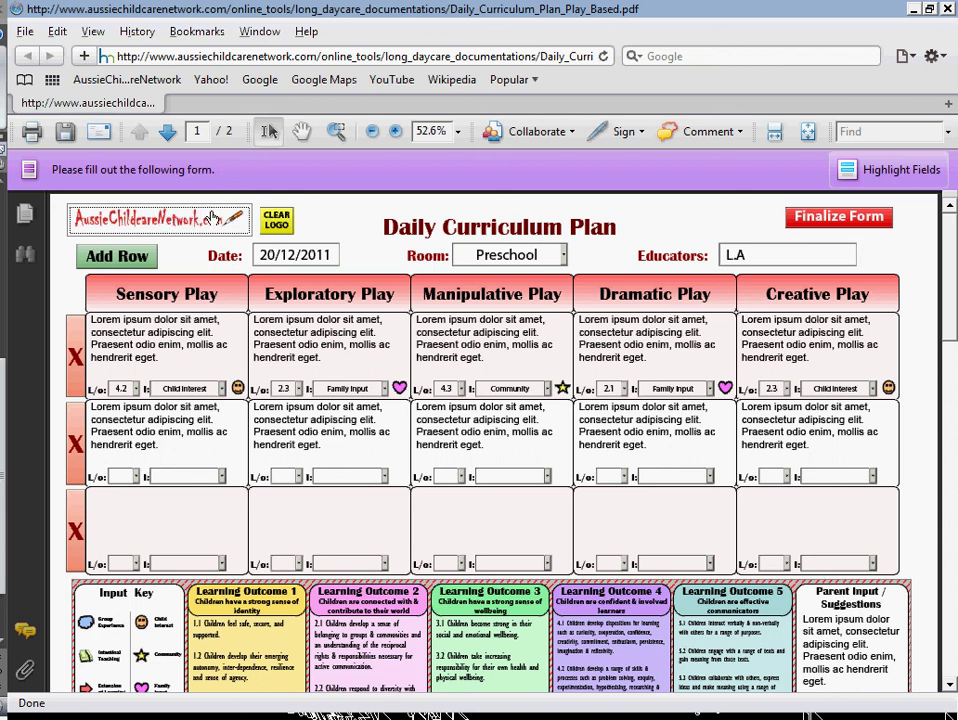
# Step: Clear the logo, reinsert accn_signature.jpg, and zoom out to view the whole page
pyautogui.click(270, 221)
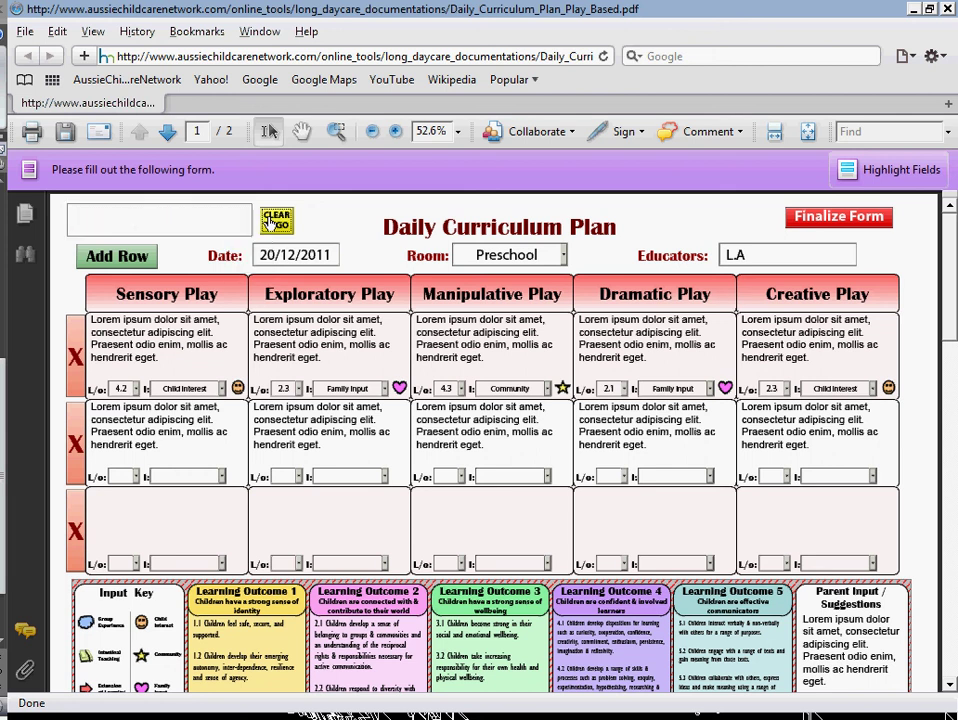
pyautogui.click(214, 218)
pyautogui.click(272, 280)
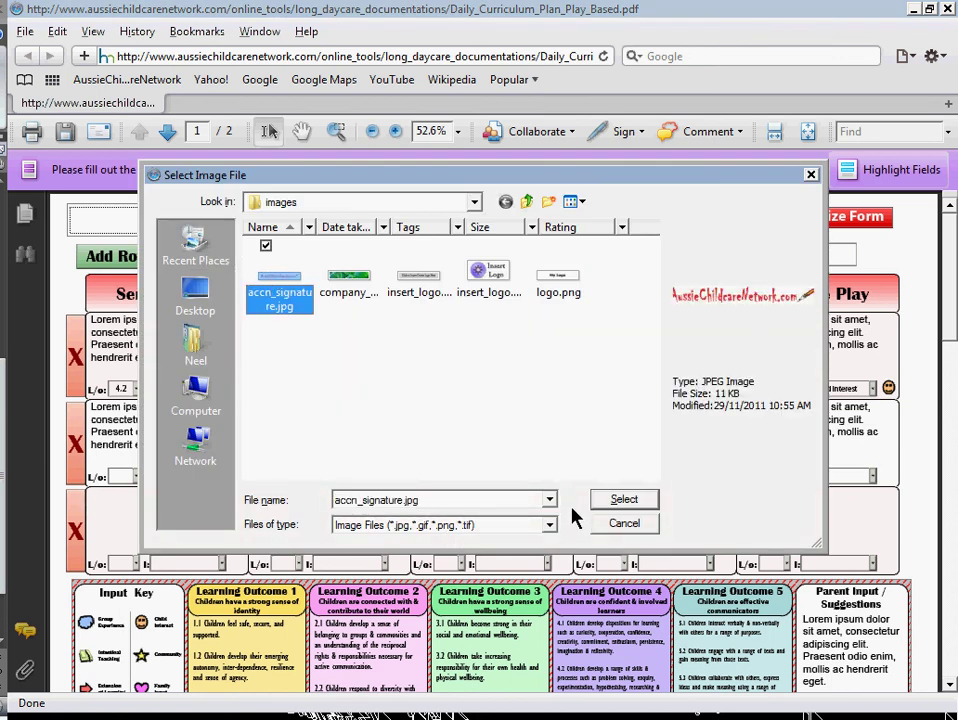
pyautogui.click(617, 499)
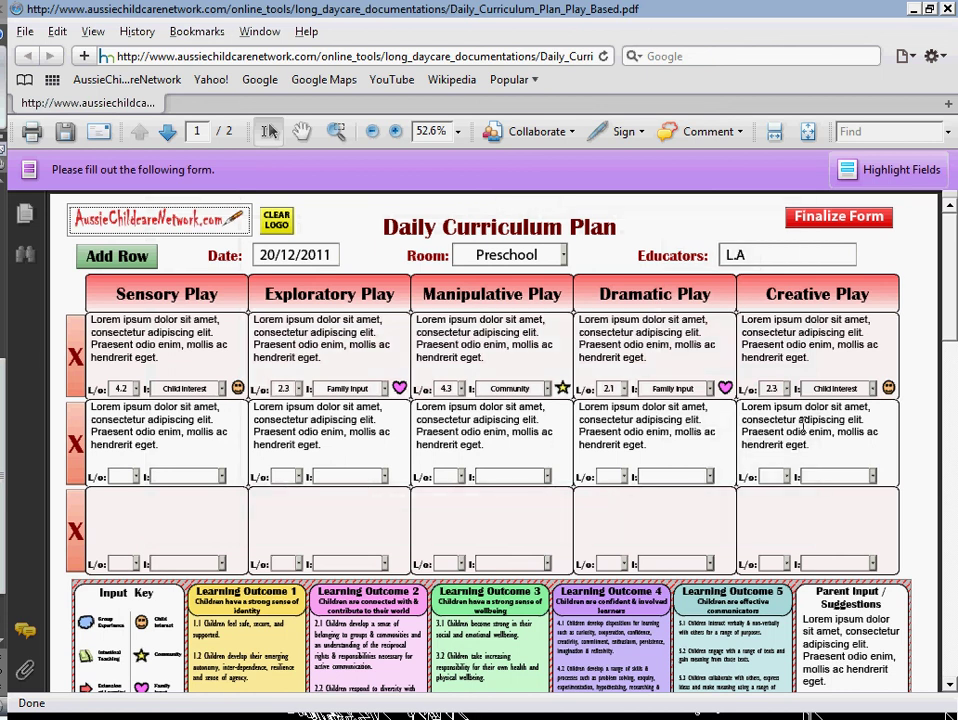
pyautogui.scroll(-2, 790, 470)
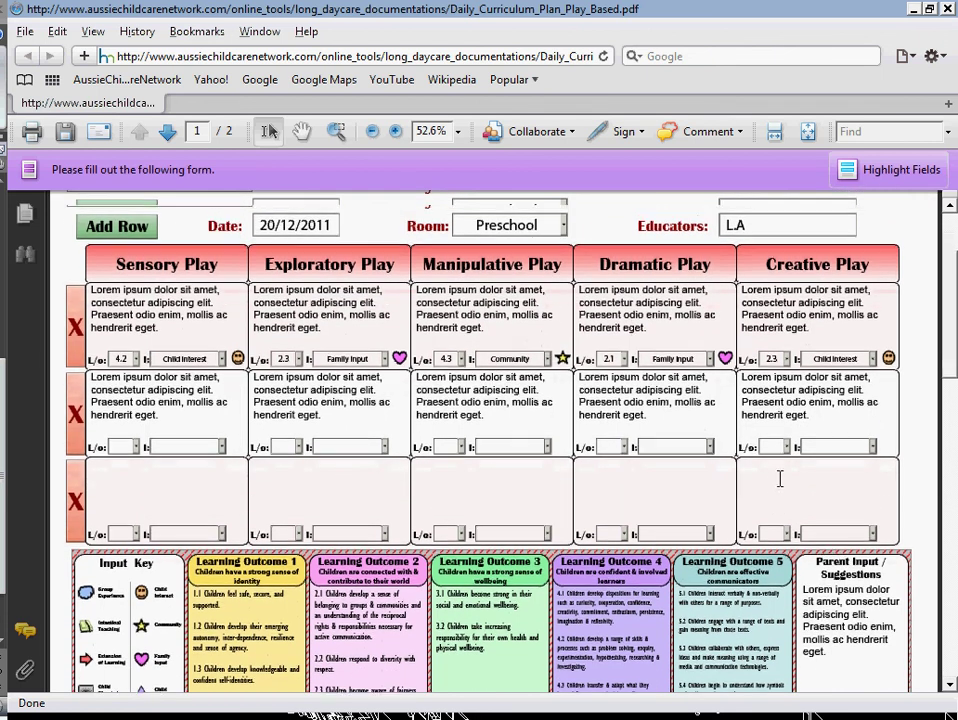
pyautogui.scroll(2, 776, 482)
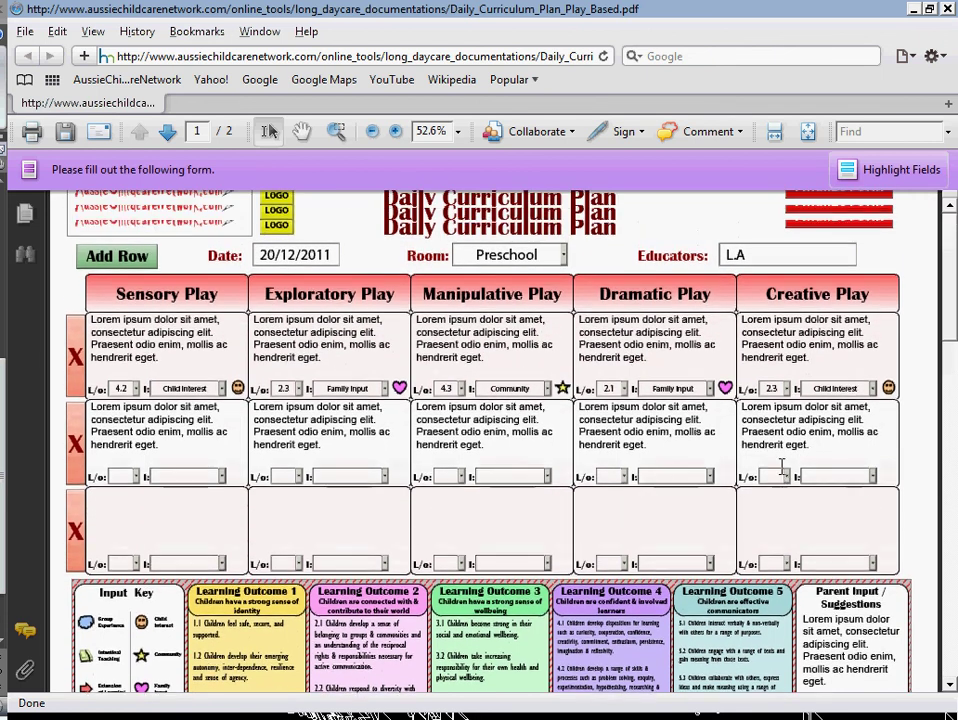
pyautogui.click(373, 133)
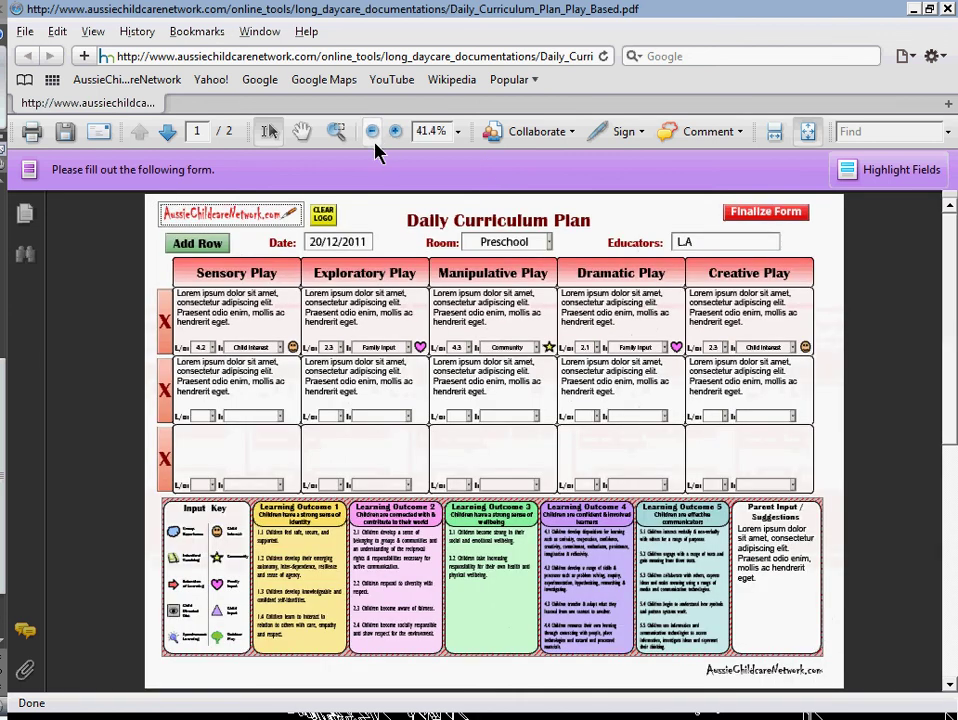